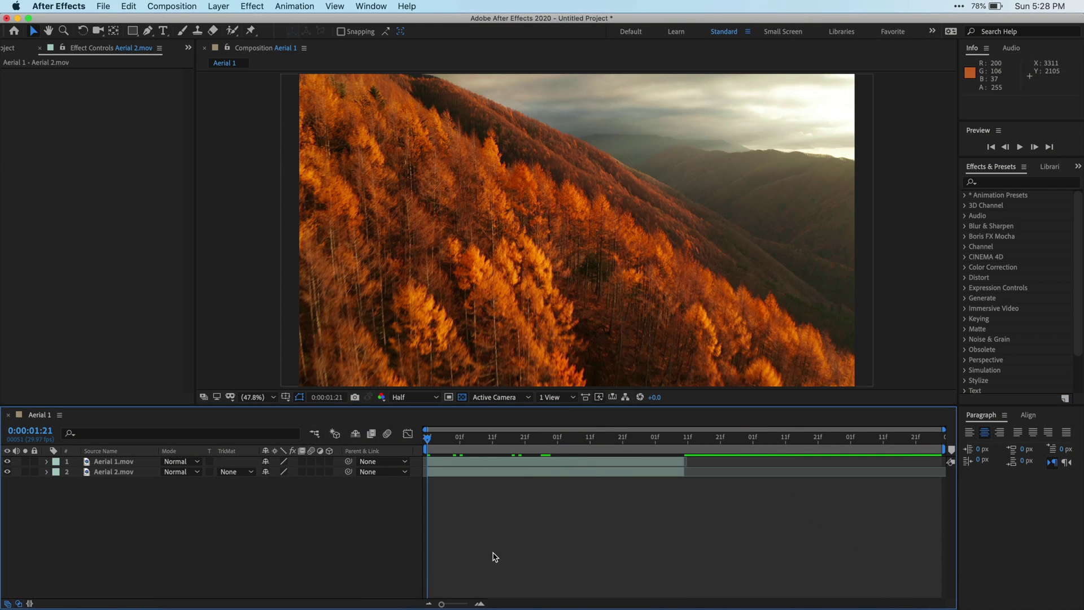
Move Aerial 1.mov below Aerial 2.mov in the layer stack
click(8, 462)
click(8, 462)
click(150, 463)
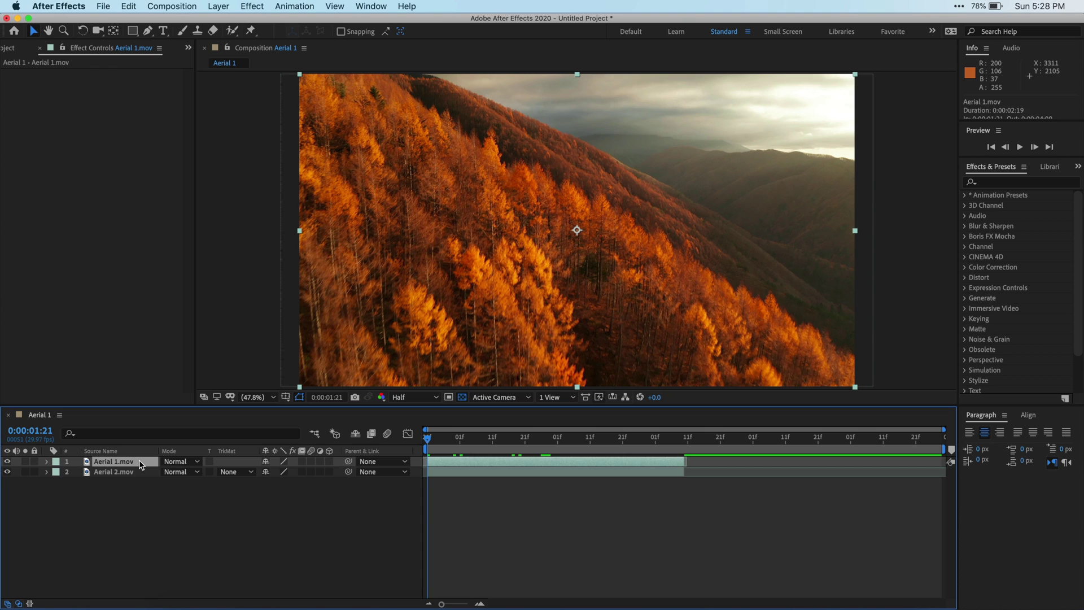
drag(141, 464, 138, 496)
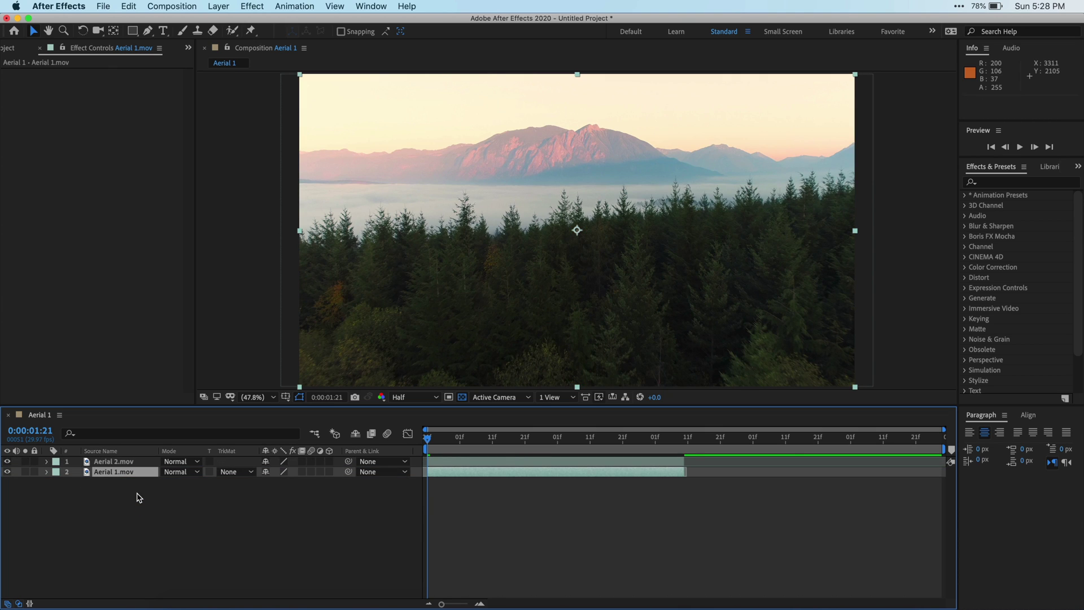
Slide Aerial 2.mov to start near 0:00:04, where Aerial 1.mov ends
click(472, 463)
drag(467, 466, 722, 469)
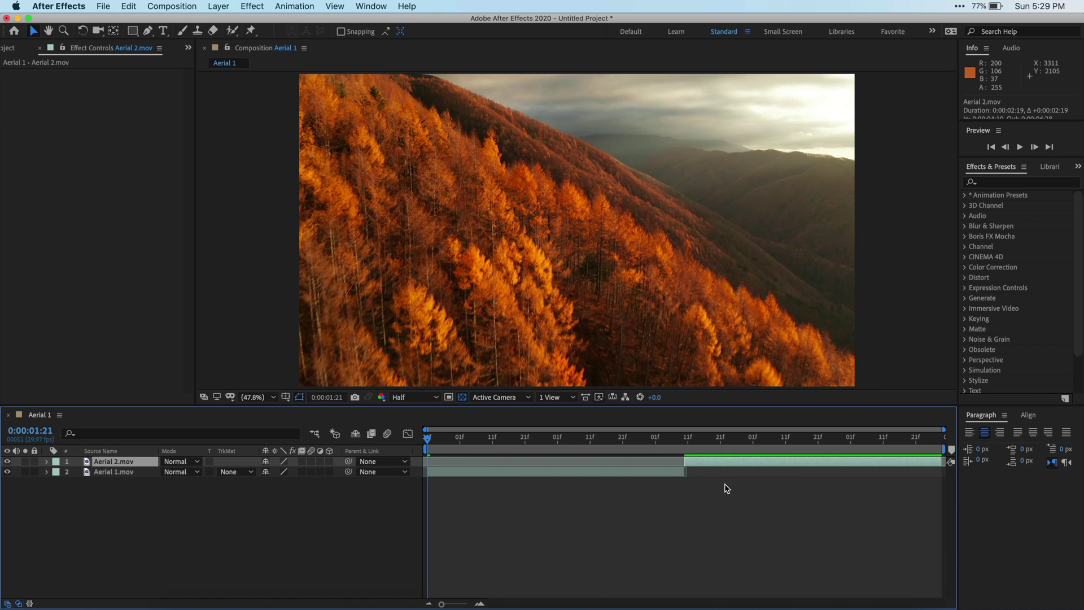
click(655, 439)
key(super+z)
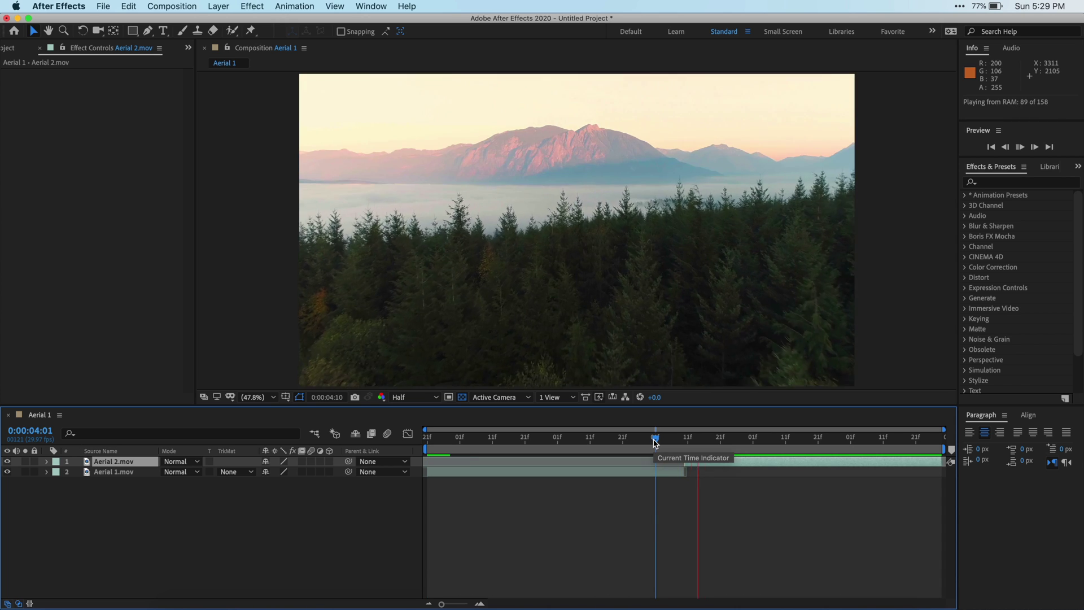
key(super+shift+z)
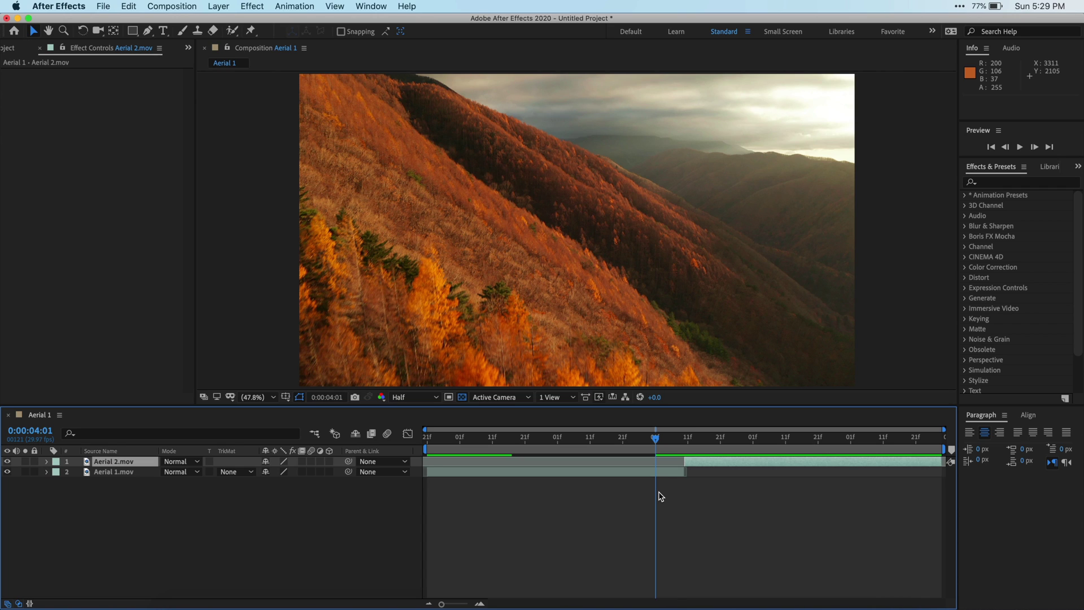
Search Effects & Presets for 'motion tile' and apply Motion Tile to Aerial 2.mov
click(1004, 170)
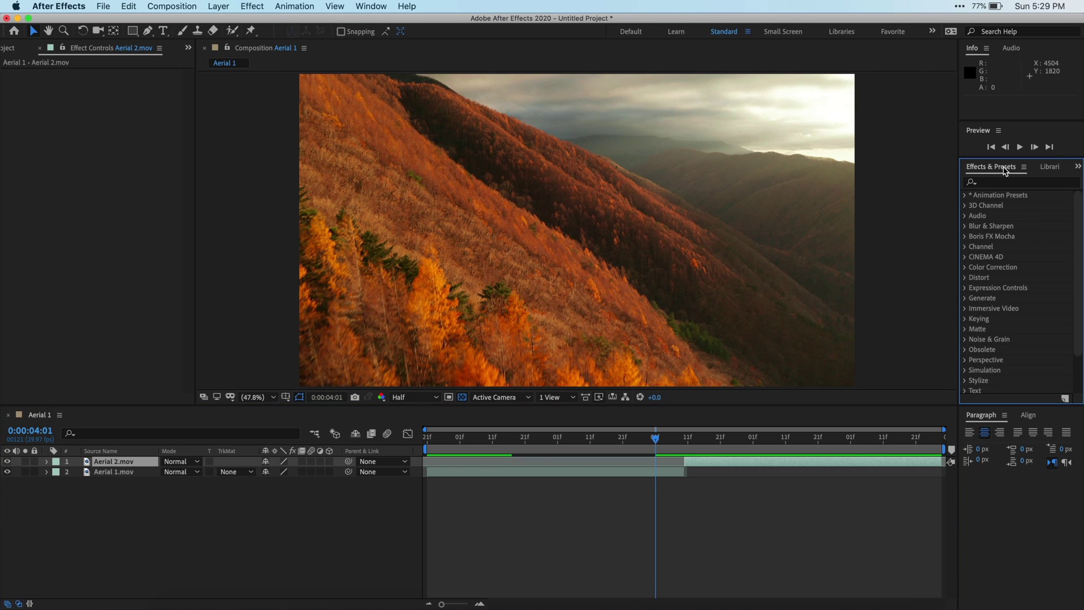
click(387, 5)
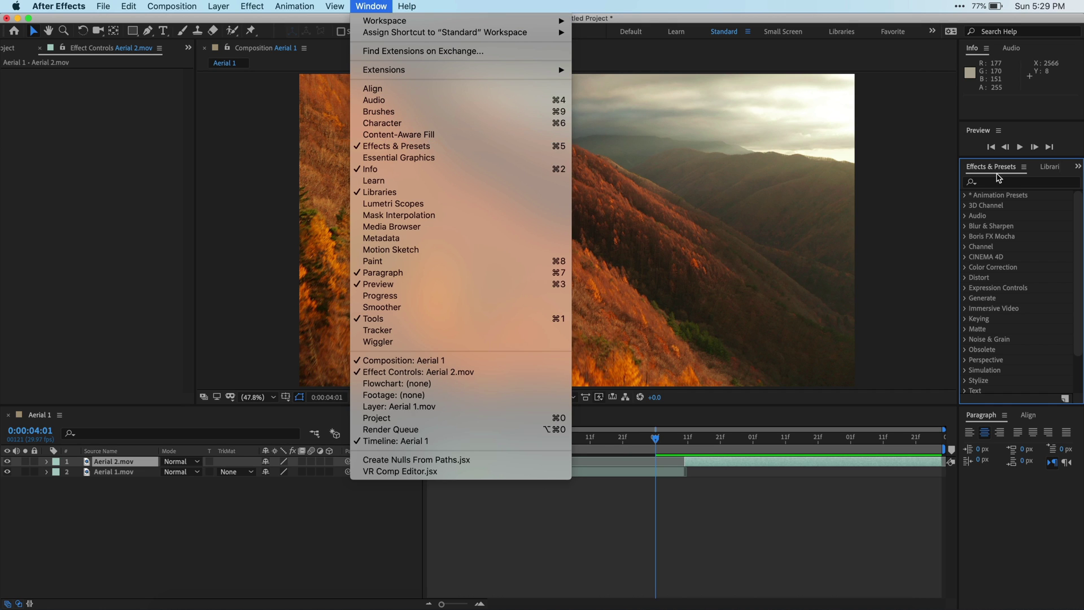
click(999, 180)
click(998, 181)
text(motion)
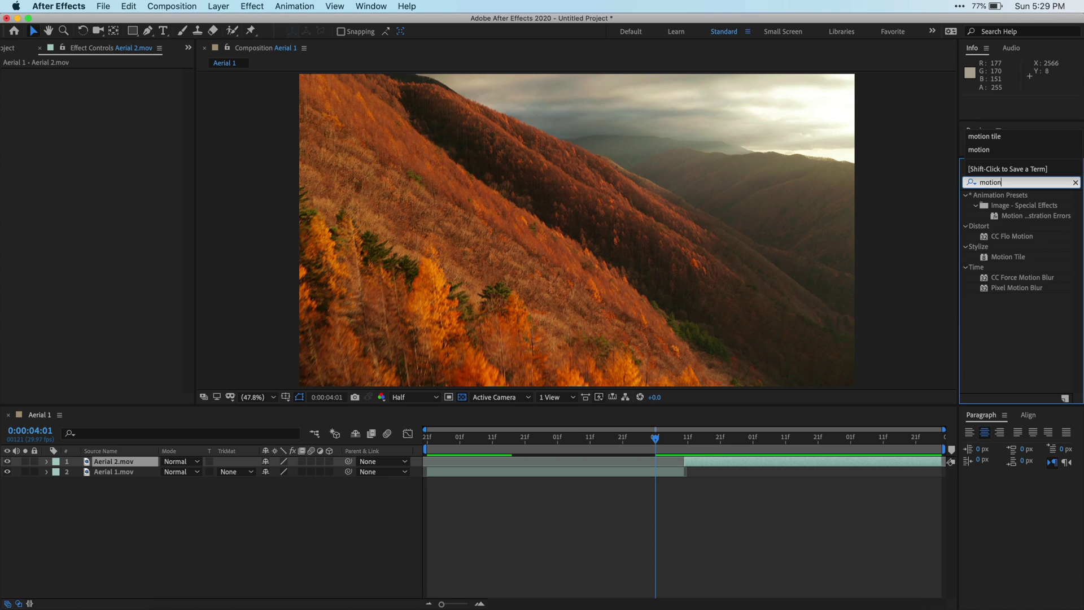
text( tile)
click(1022, 207)
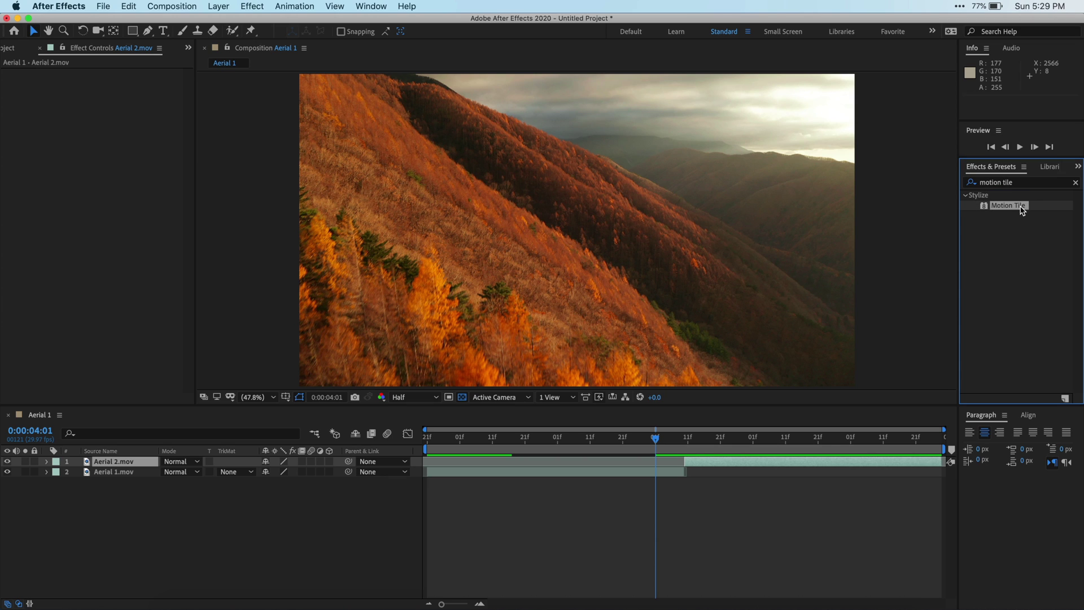
drag(1022, 207, 750, 464)
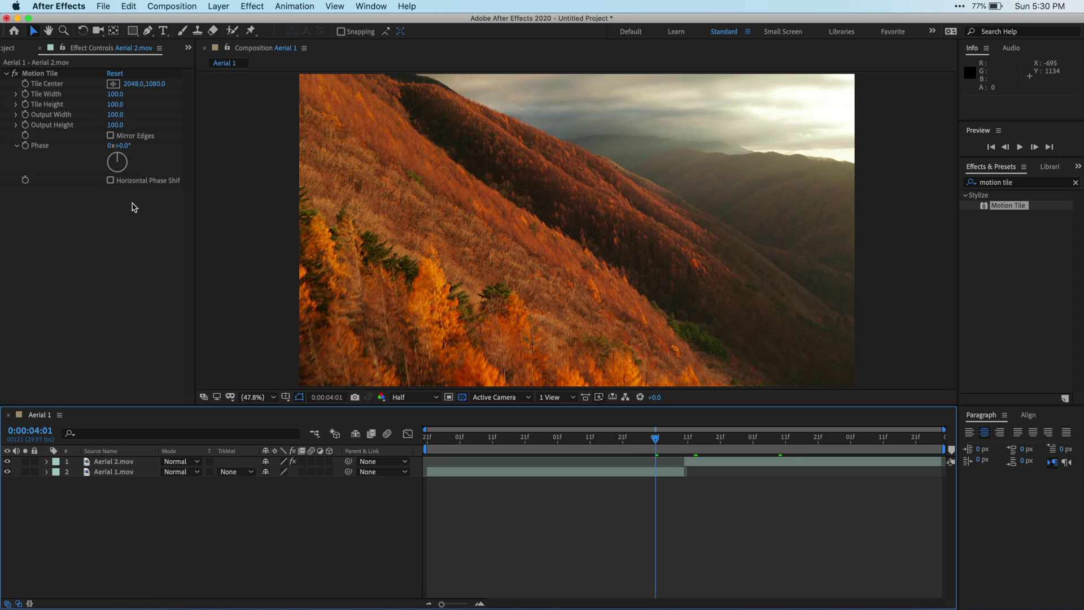
Set Motion Tile's Output Width and Output Height to 300
click(118, 115)
text(300)
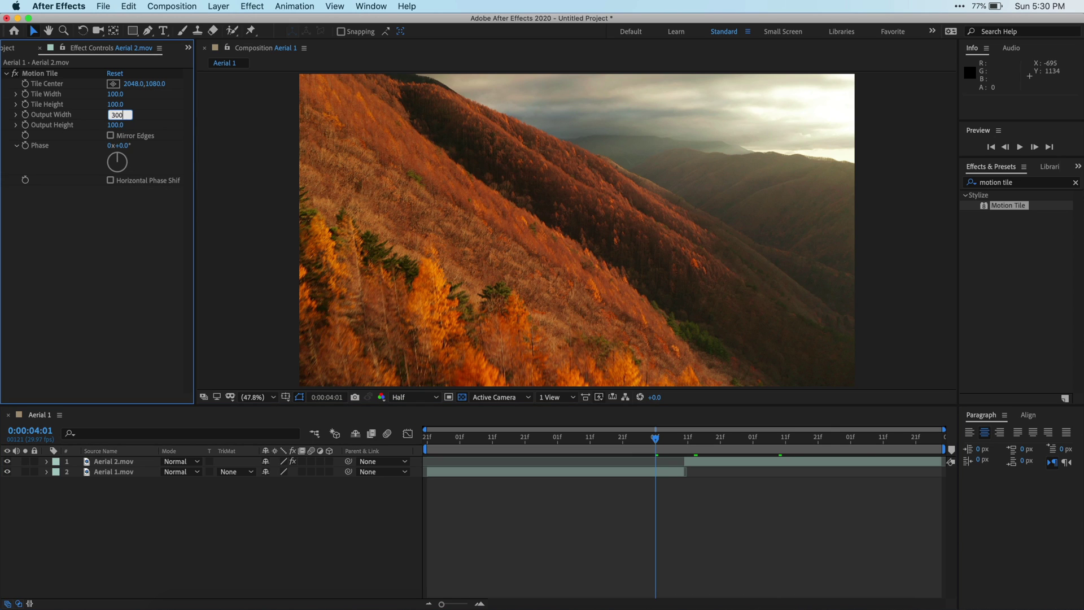
key(Return)
click(115, 125)
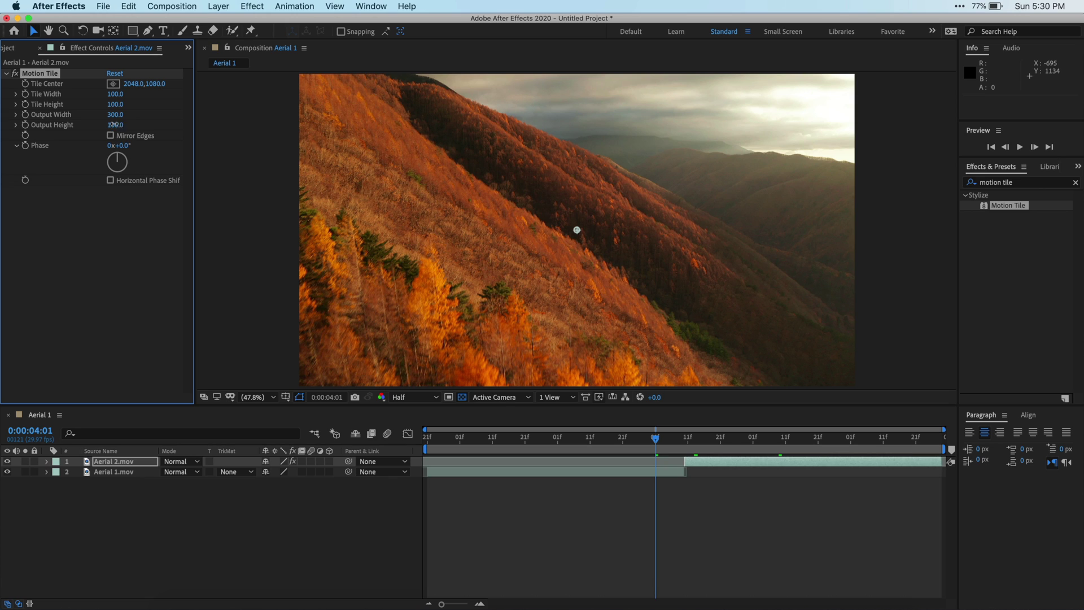
text(300)
key(Return)
click(119, 271)
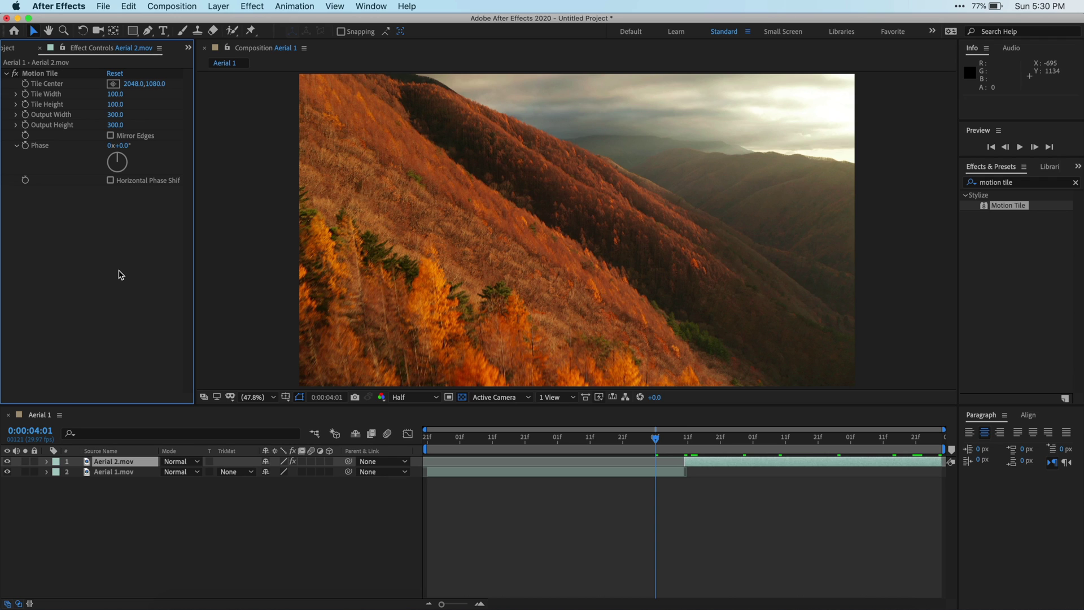
Create Adjustment Layer 4 above both aerial clips from the timeline's New menu
right_click(226, 510)
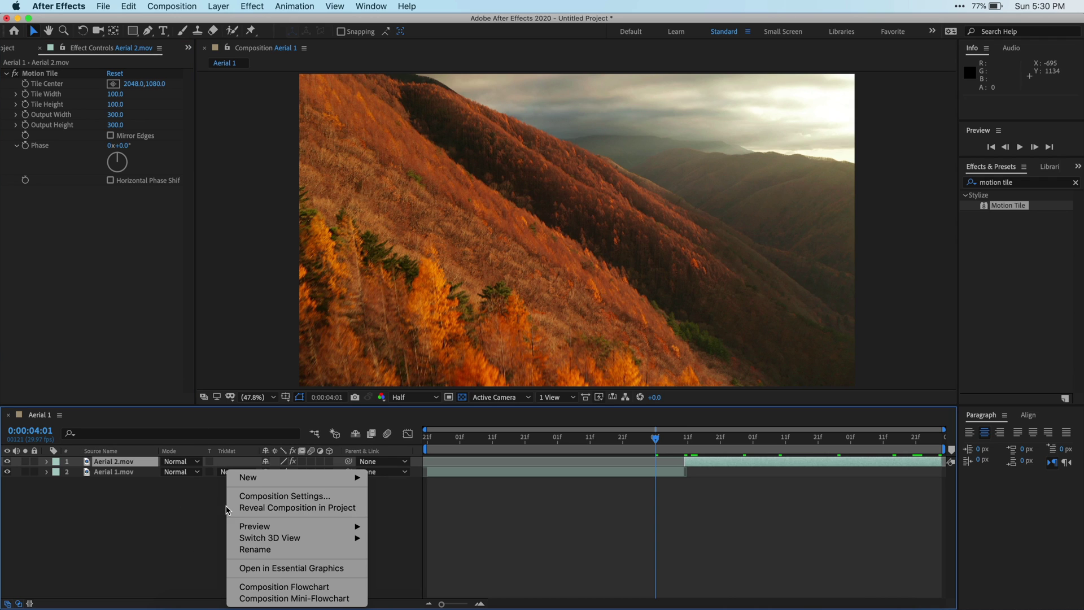
mouse_move(342, 477)
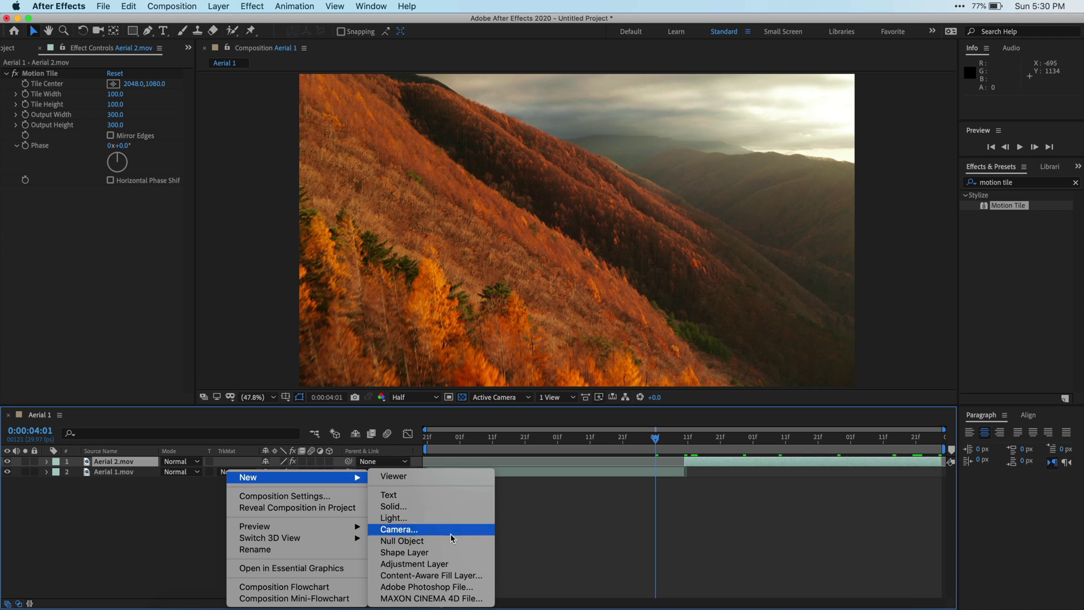
click(453, 564)
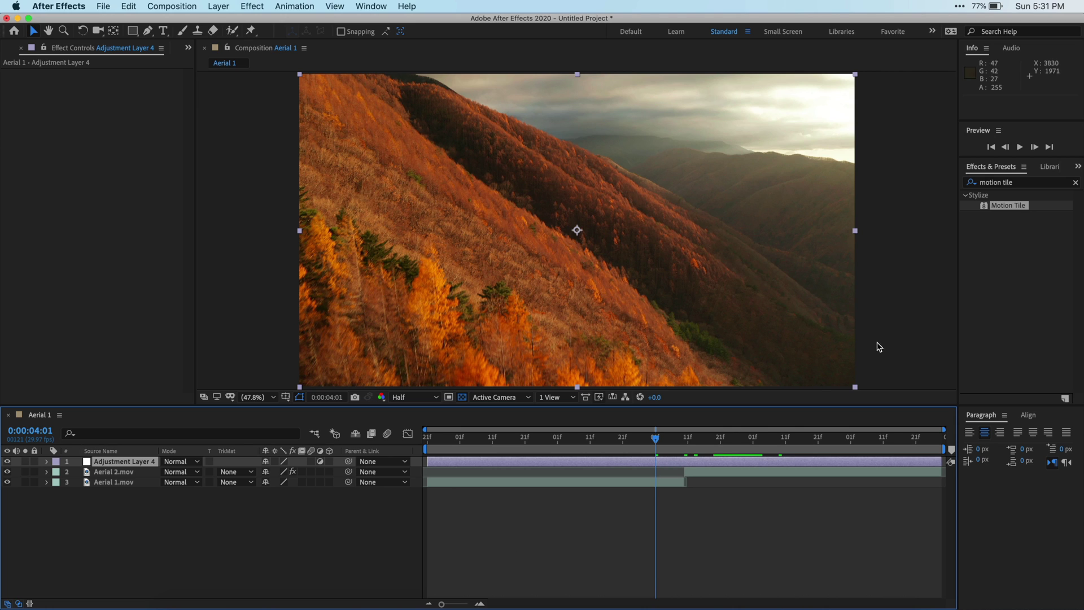
Apply Distort > Transform to Adjustment Layer 4 and park the playhead at 0:00:03:29
click(1033, 188)
key(super+a)
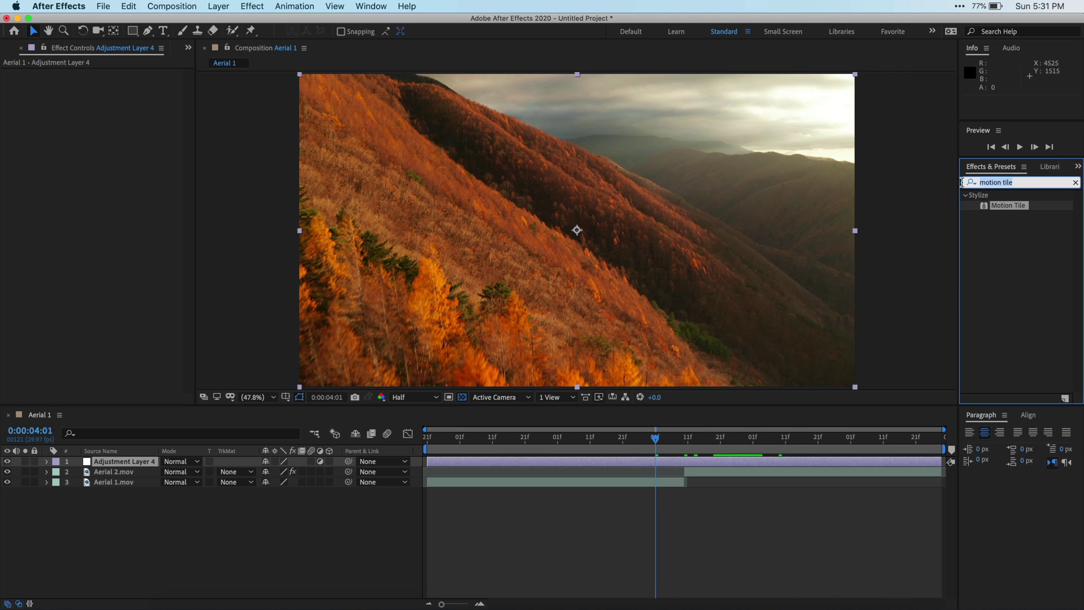
text(transform)
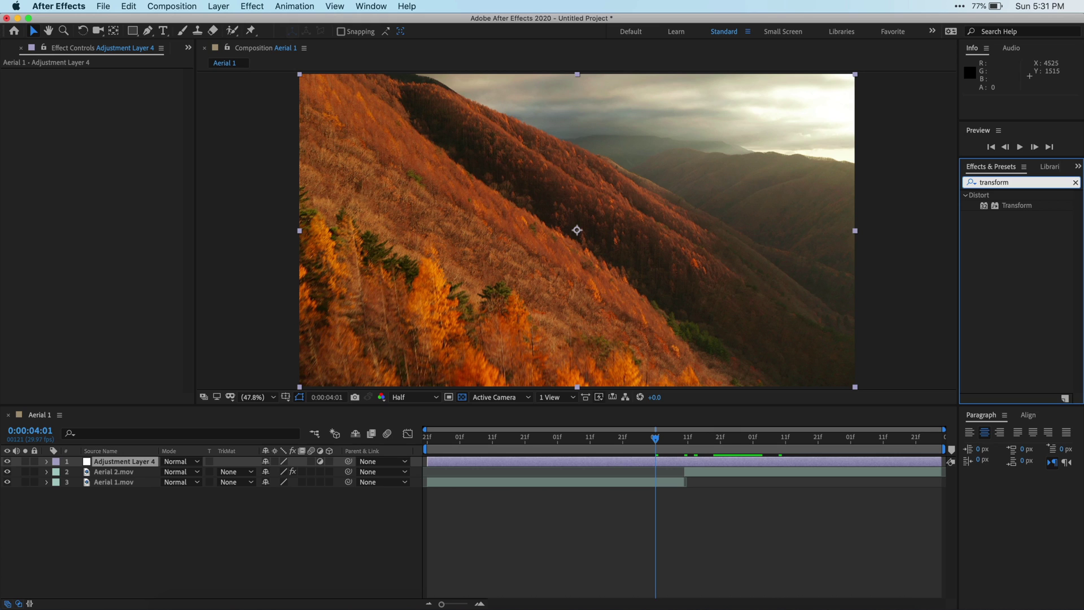
key(Return)
drag(1031, 210, 728, 460)
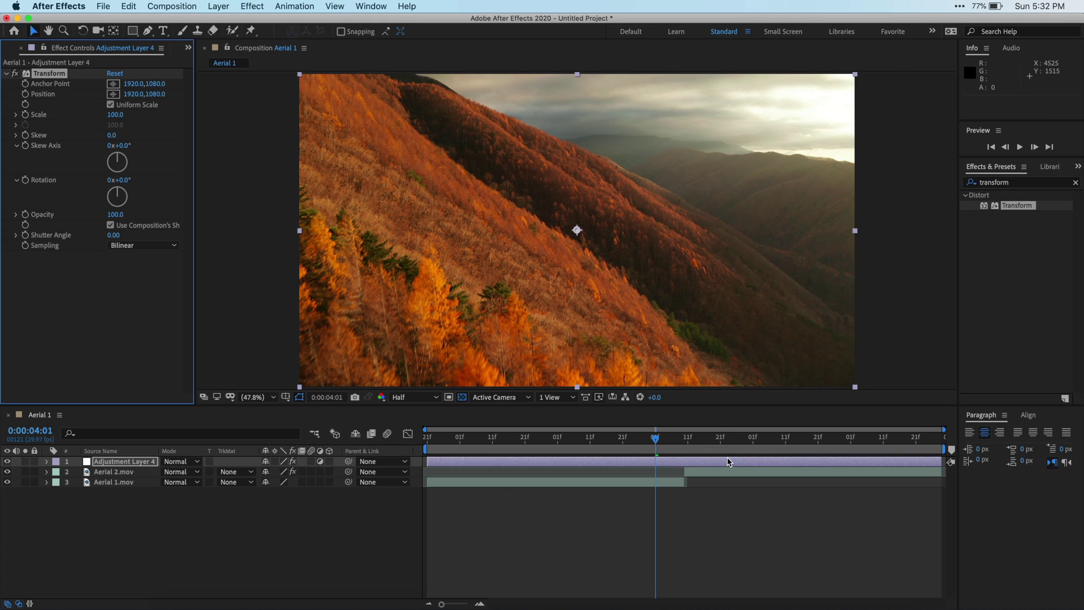
key(equal)
key(equal)
key(equal)
key(equal)
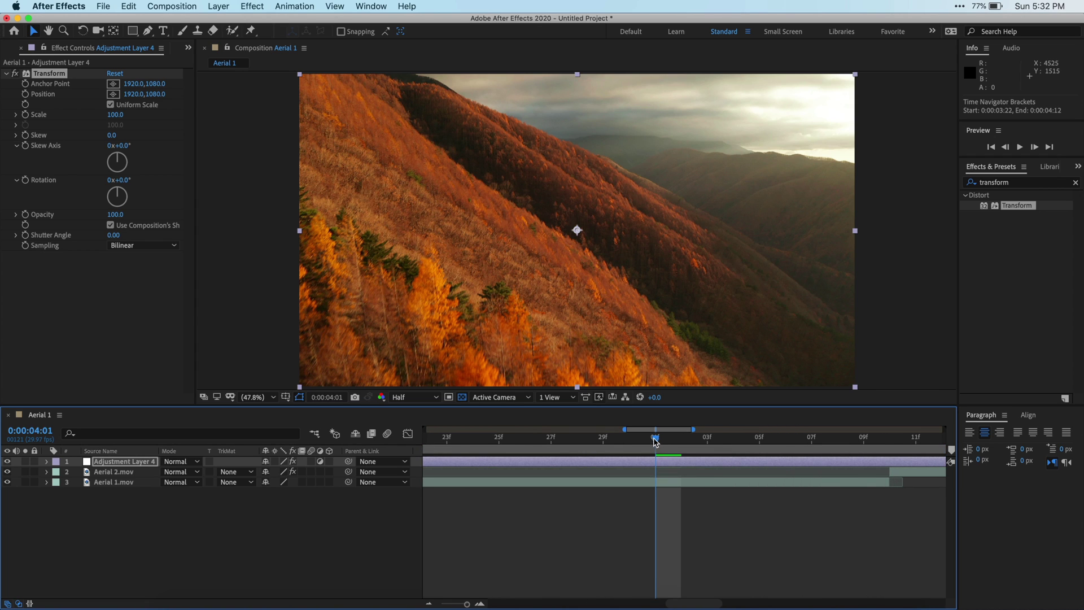
drag(655, 440, 601, 449)
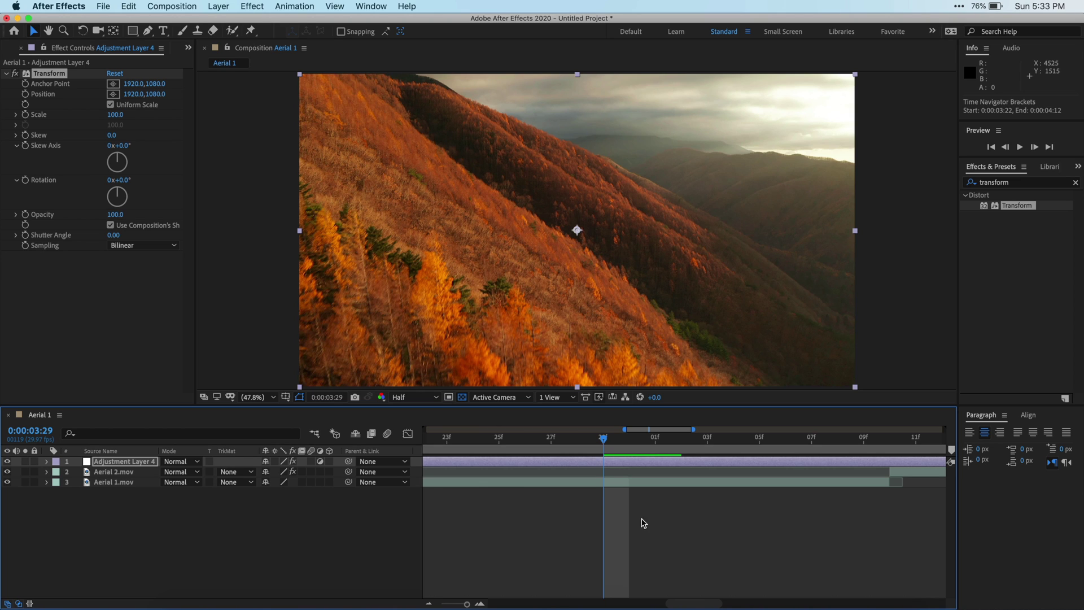
Keyframe Transform Scale at 100 at 0:00:03:29 and 200 at 0:00:04:09
click(26, 115)
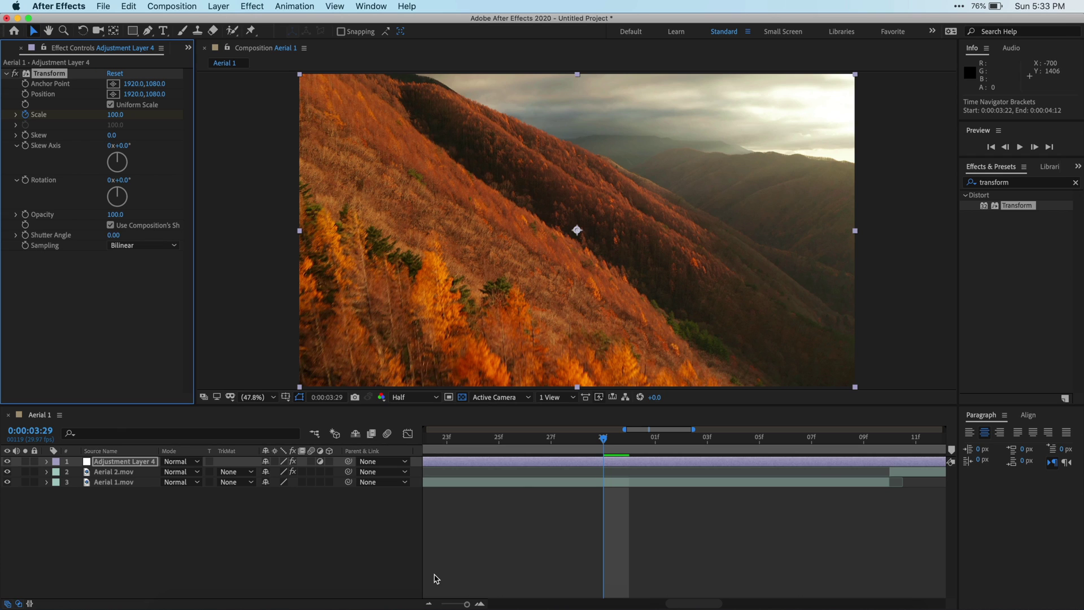
key(u)
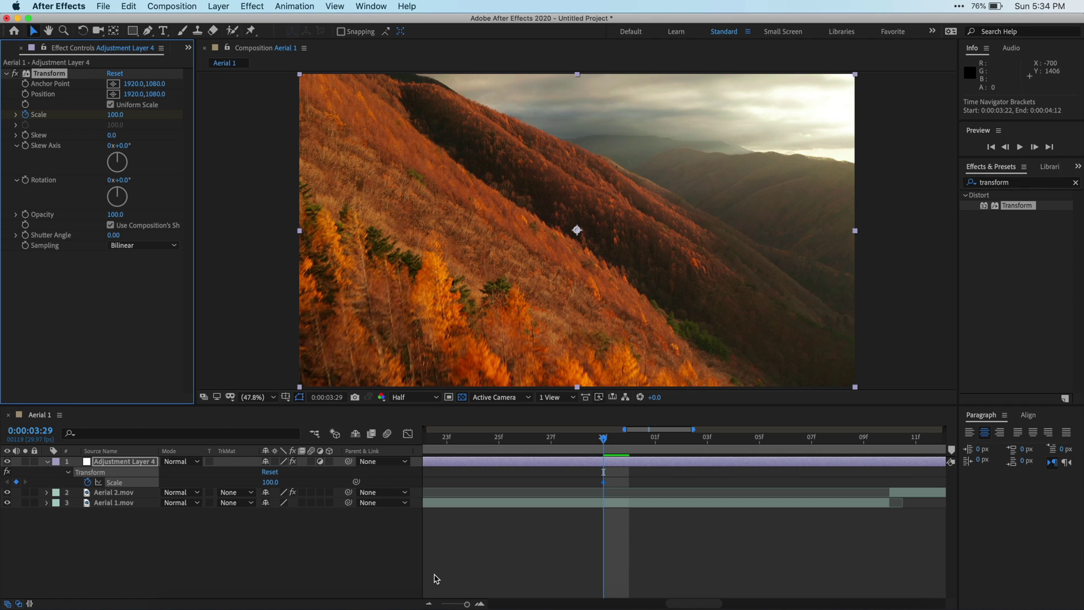
click(616, 440)
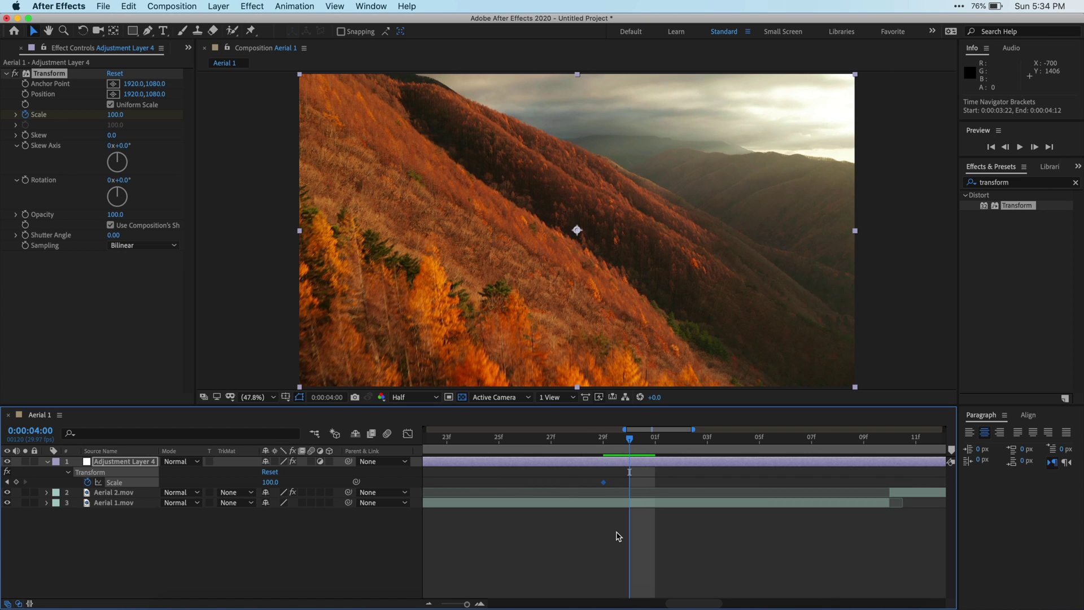
scroll(617, 536, up, 3)
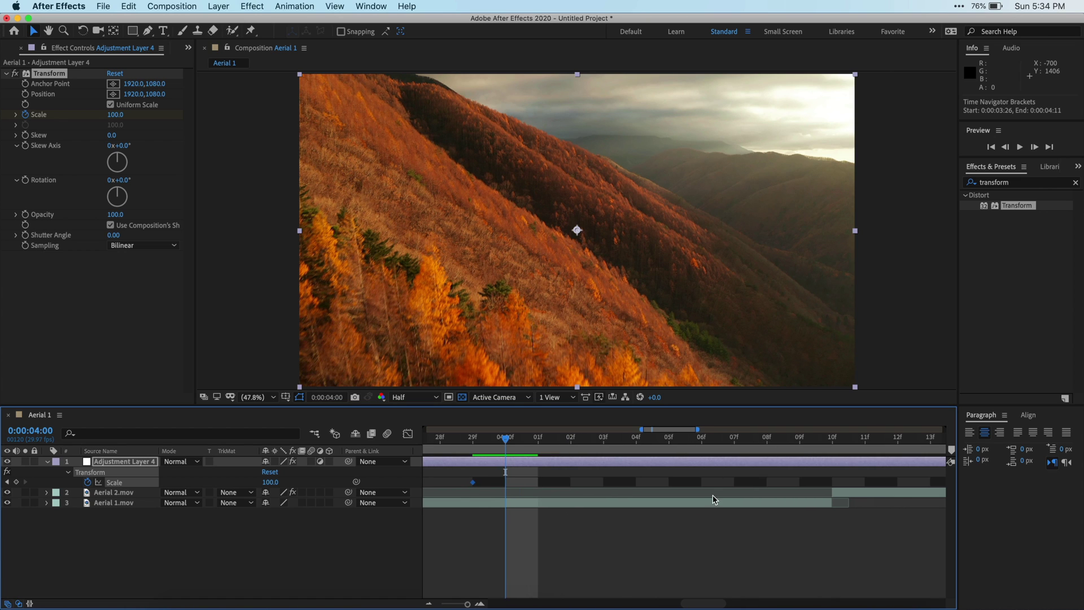
click(803, 440)
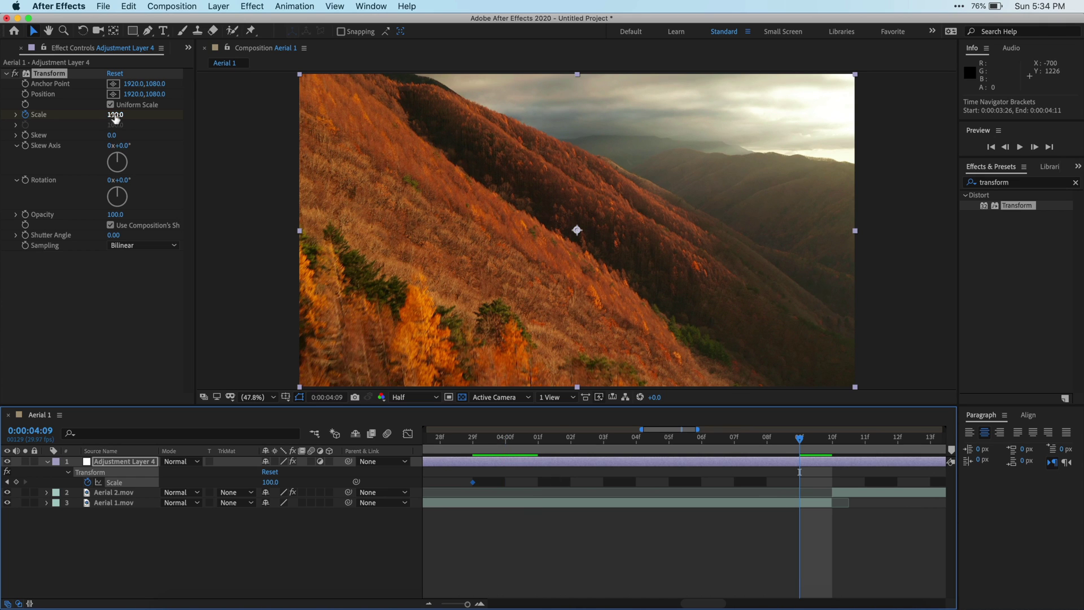
click(116, 116)
text(200)
key(Return)
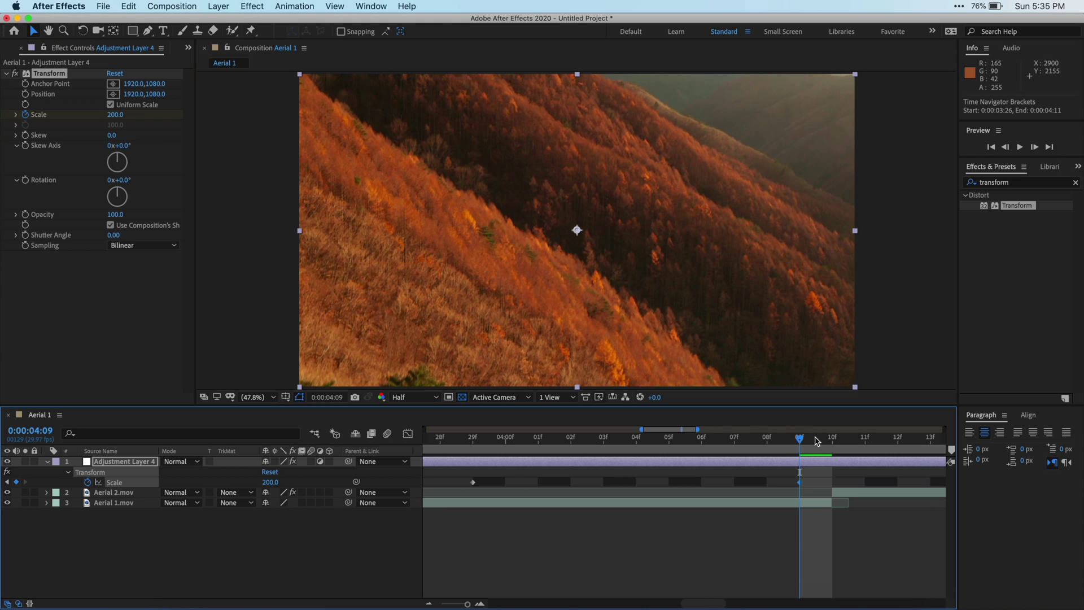
click(818, 439)
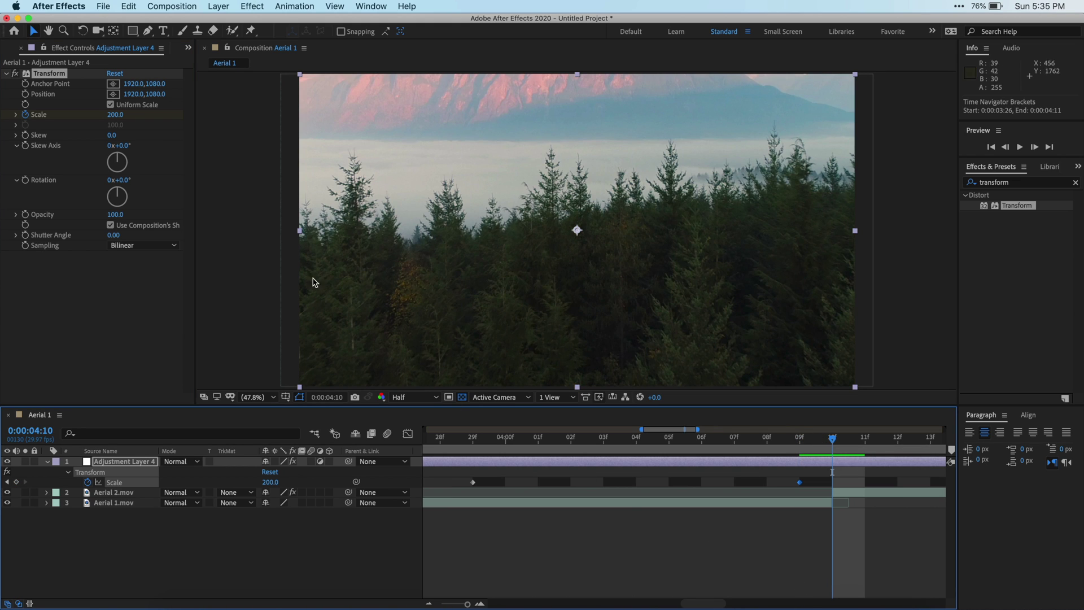
Set a Transform Scale keyframe of 70 at 0:00:04:10
click(115, 114)
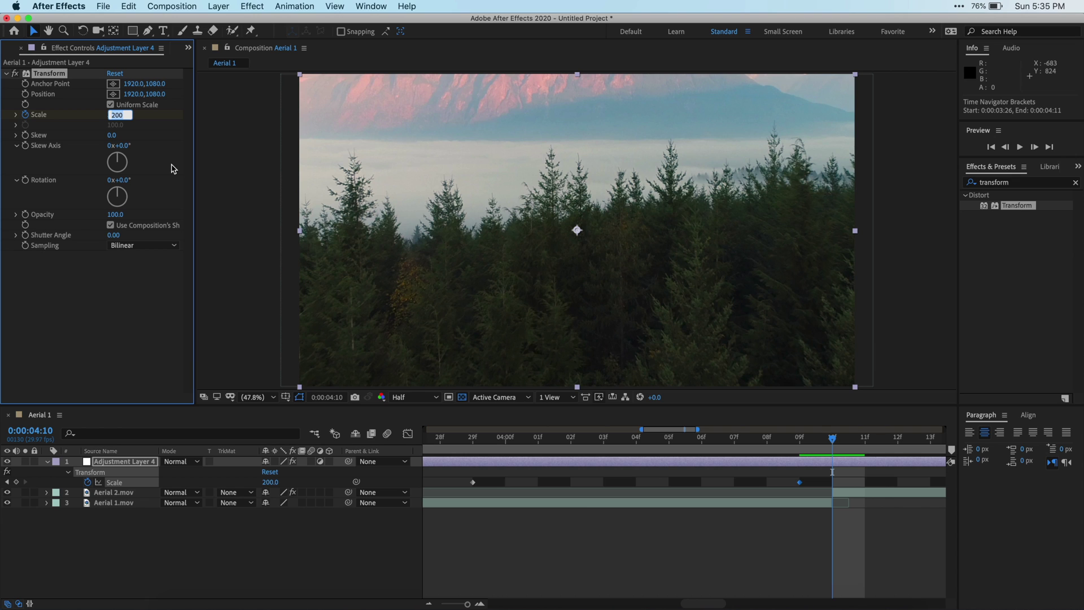
text(70)
key(Return)
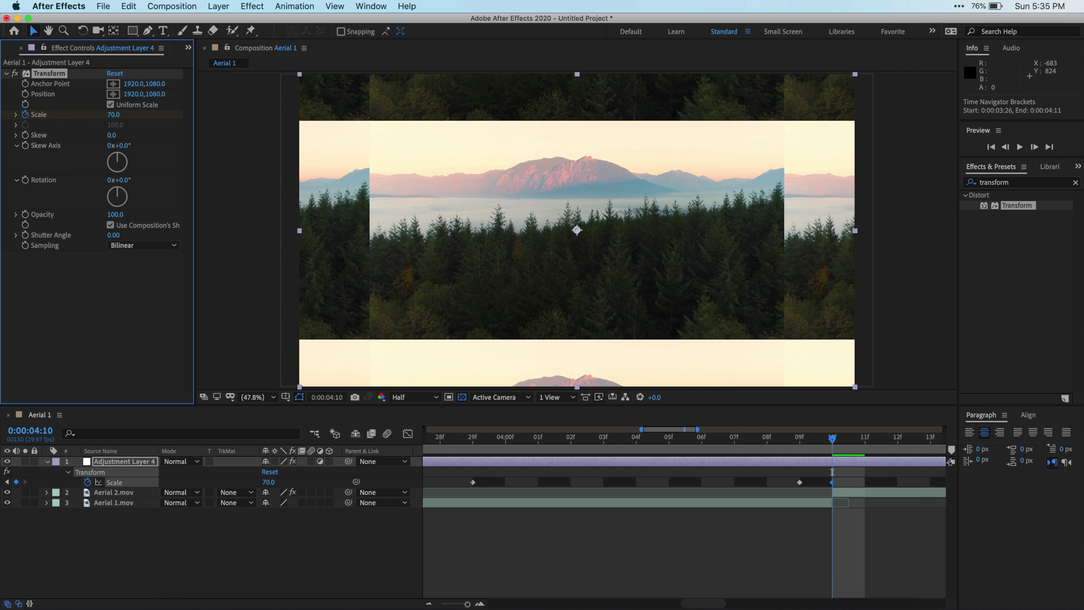
Add a Scale keyframe of 100 at 0:00:04:20
click(765, 542)
key(minus)
key(minus)
key(minus)
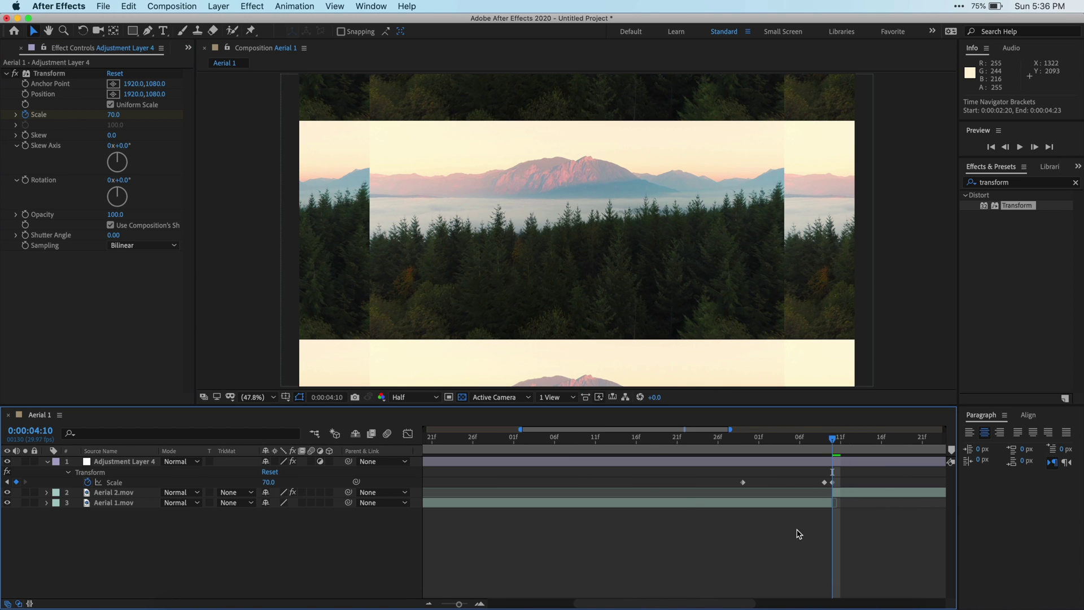
click(865, 439)
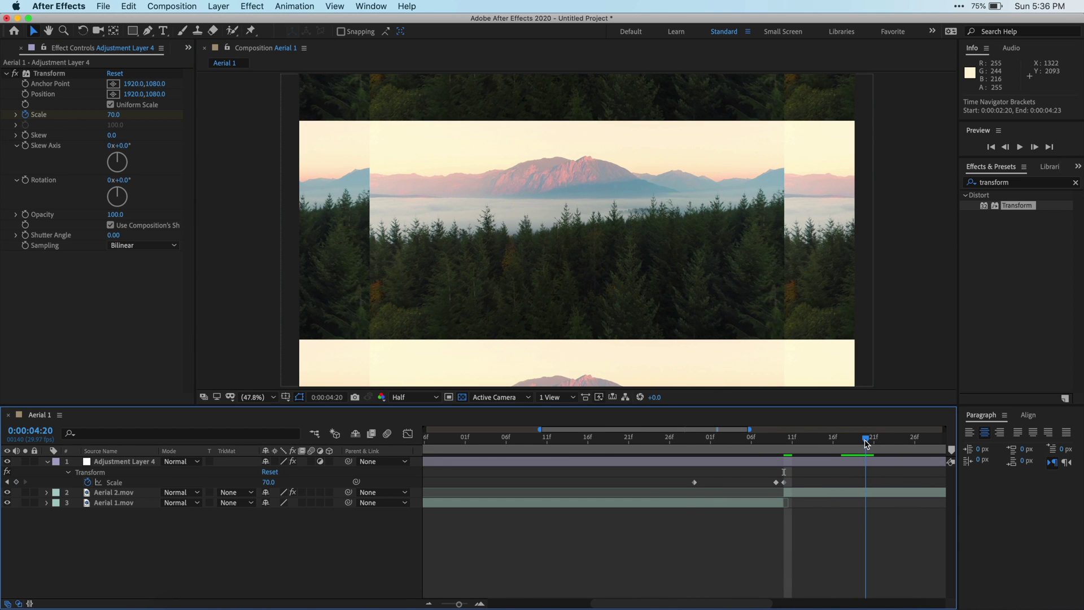
click(114, 114)
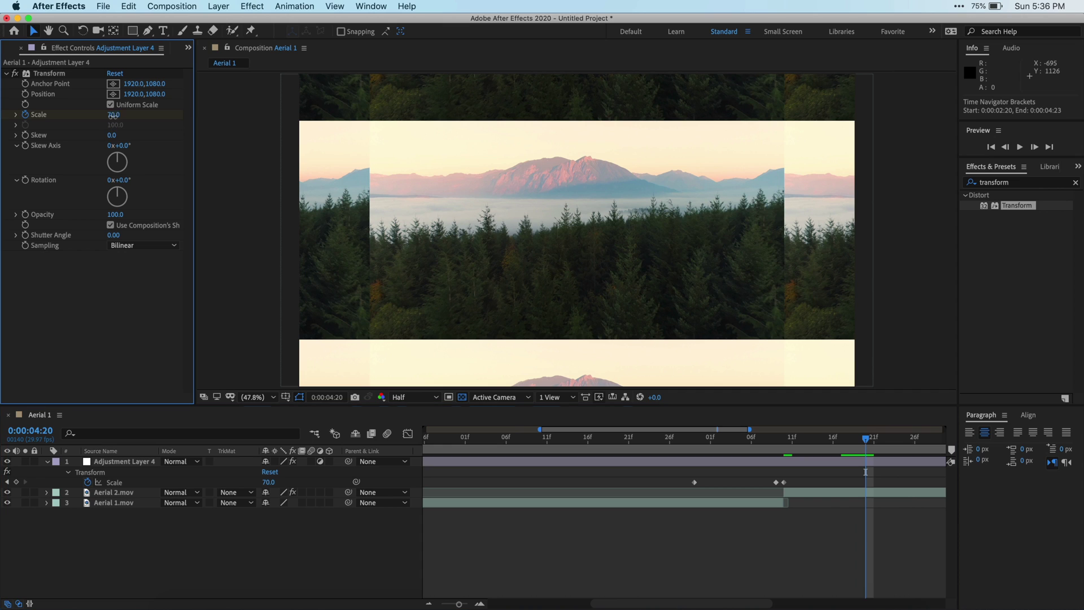
text(100)
key(Return)
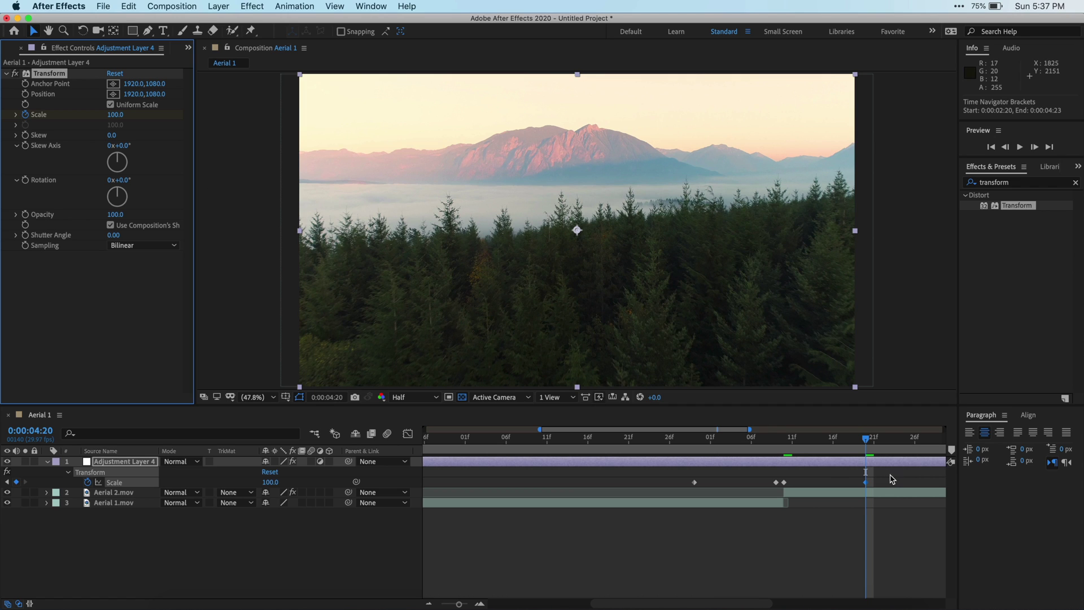
Apply Easy Ease to all the Scale keyframes
drag(889, 478, 690, 486)
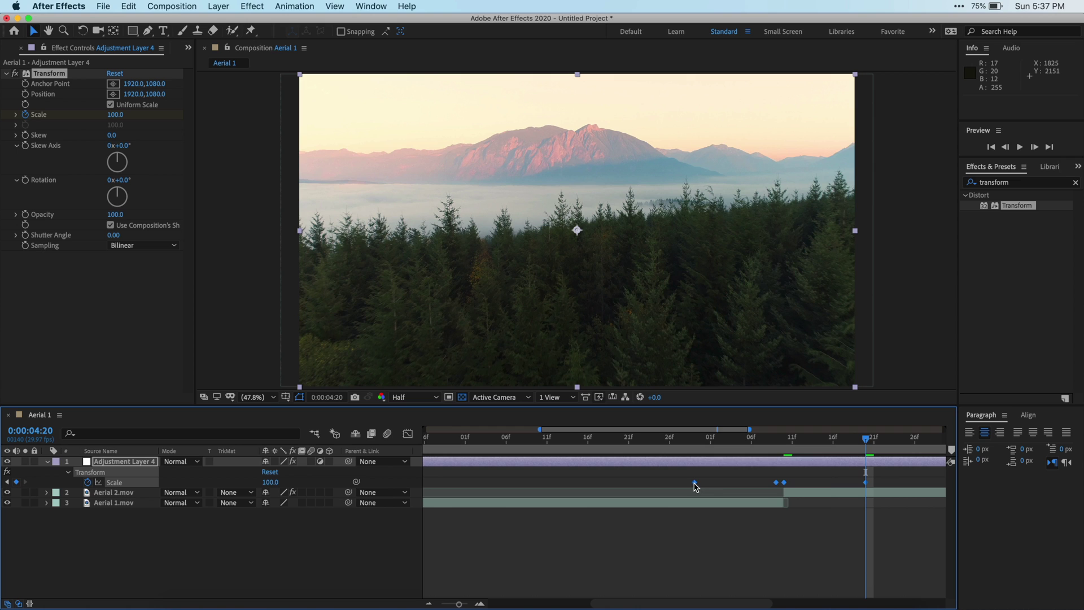
right_click(693, 483)
mouse_move(782, 600)
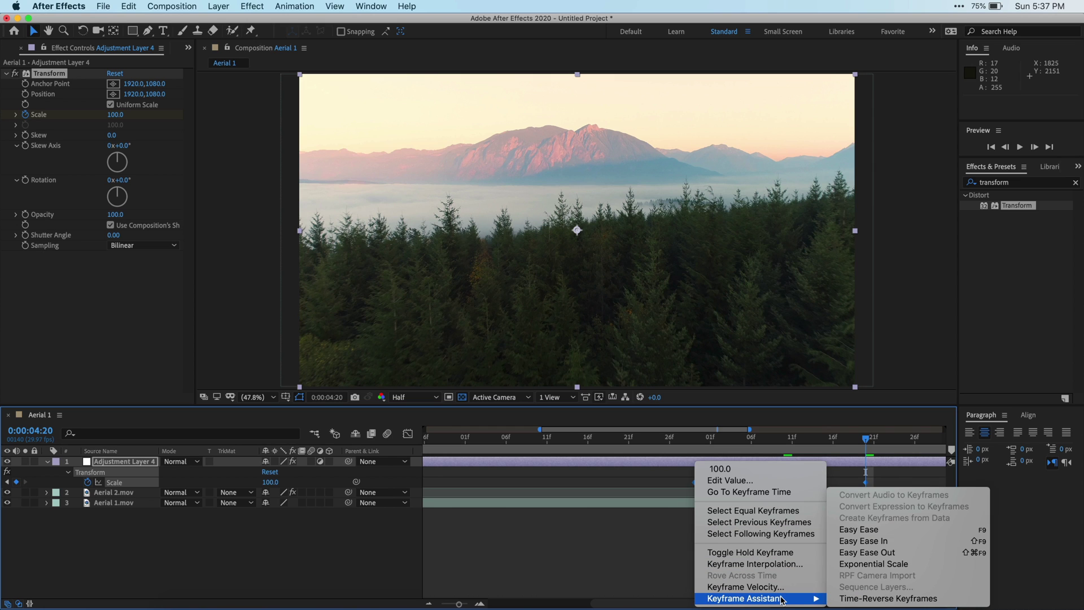
click(913, 534)
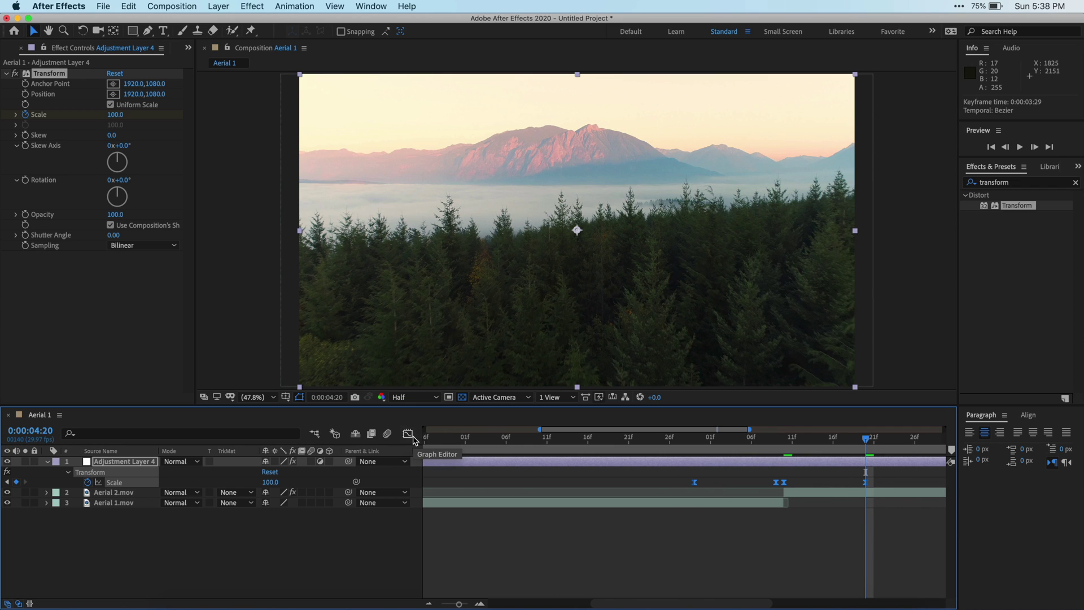
Show the Scale speed curve in the Graph Editor and zoom into it
click(408, 433)
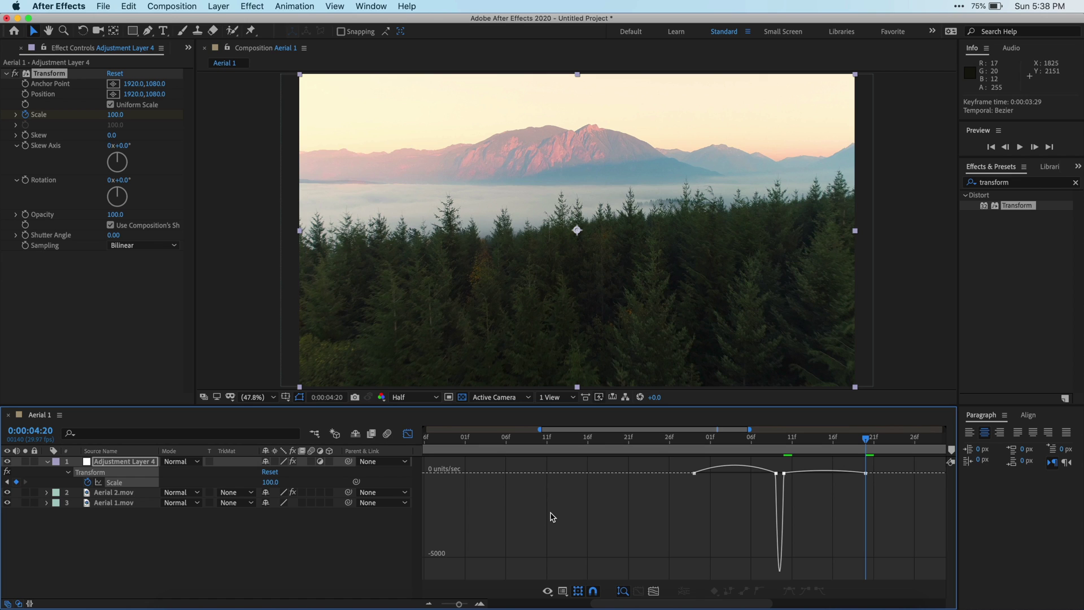
scroll(552, 517, right, 5)
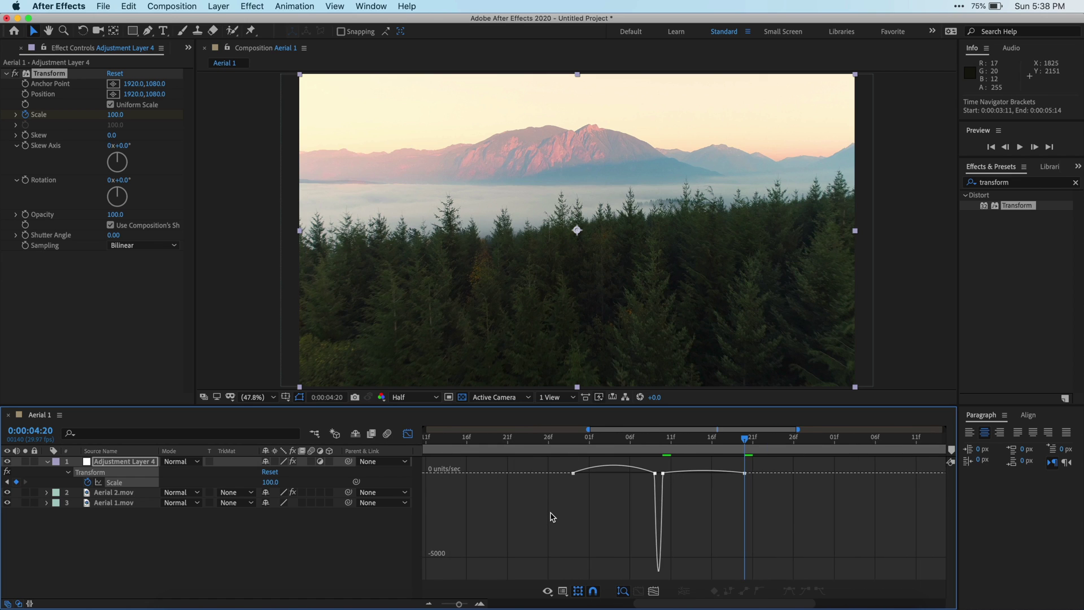
scroll(552, 517, up, 5)
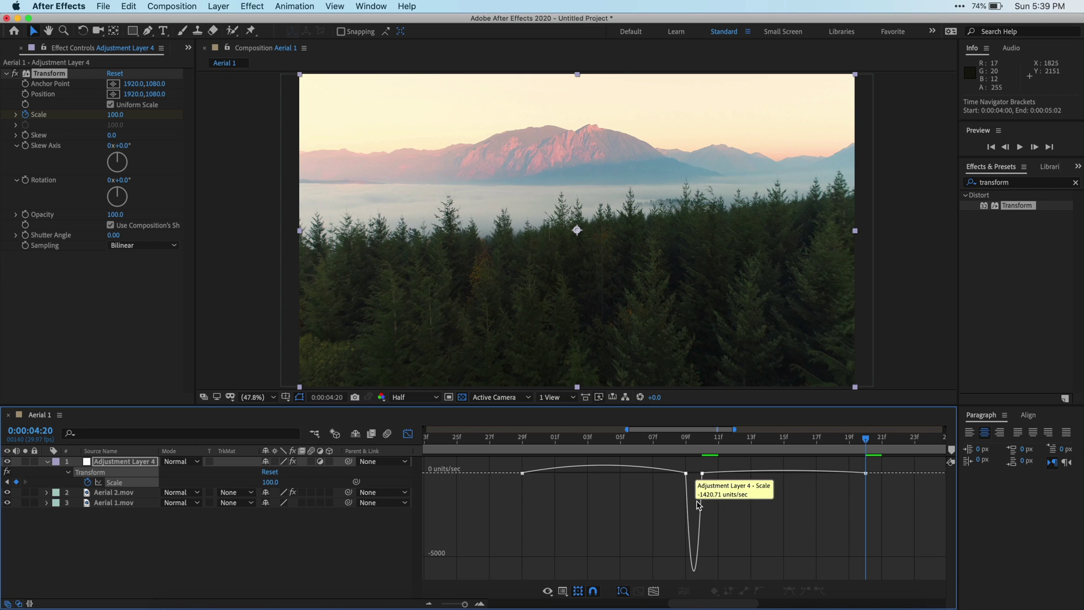
Shorten the 0:00:04:09 keyframe's incoming ease and extend the first keyframe's outgoing ease to about 37%
click(687, 474)
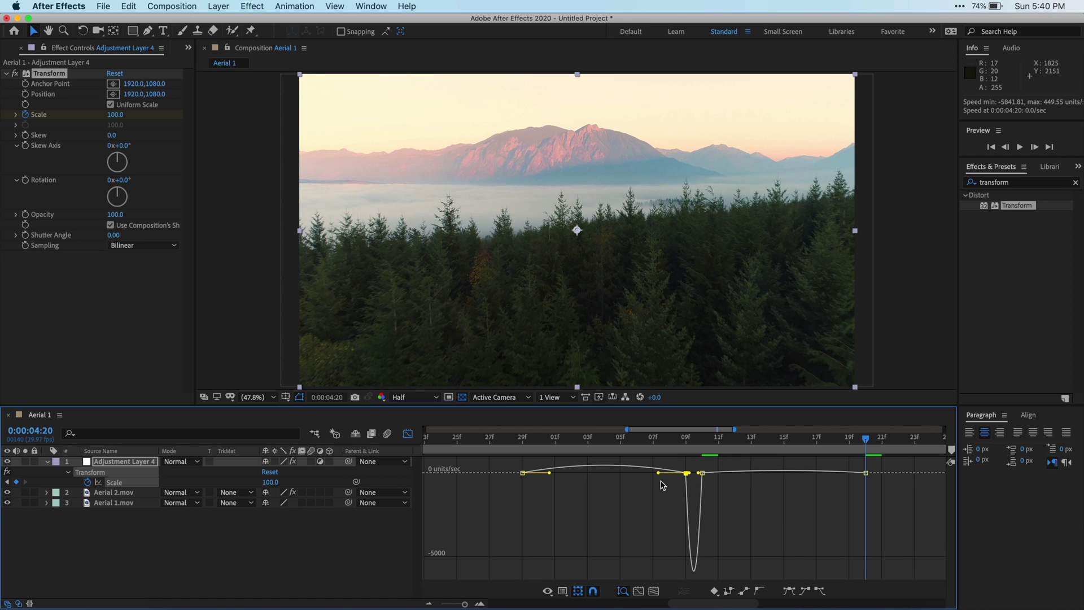
drag(659, 474, 684, 476)
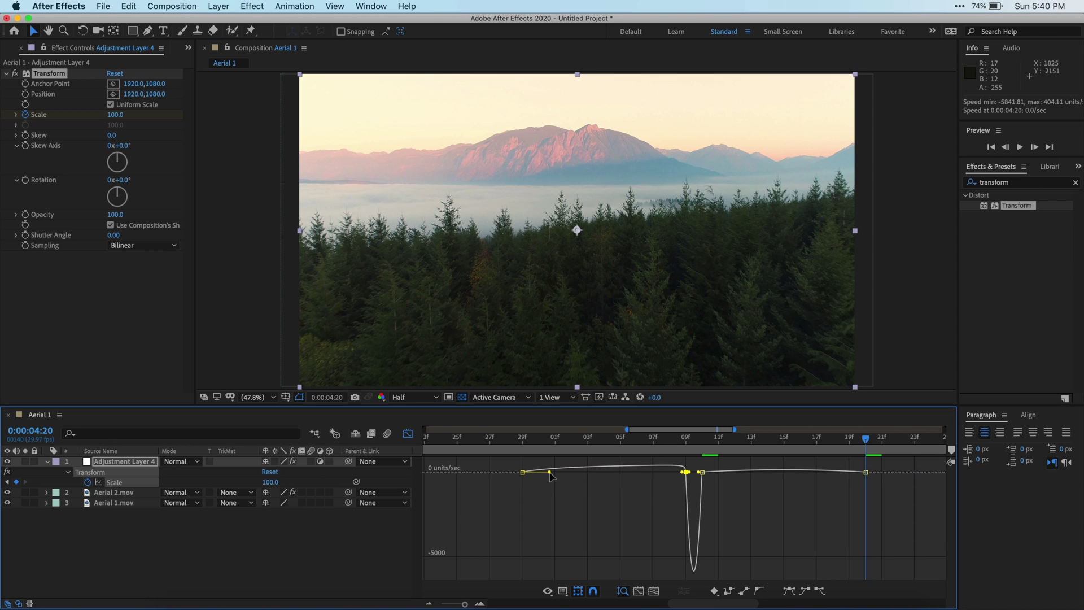
drag(549, 472, 665, 477)
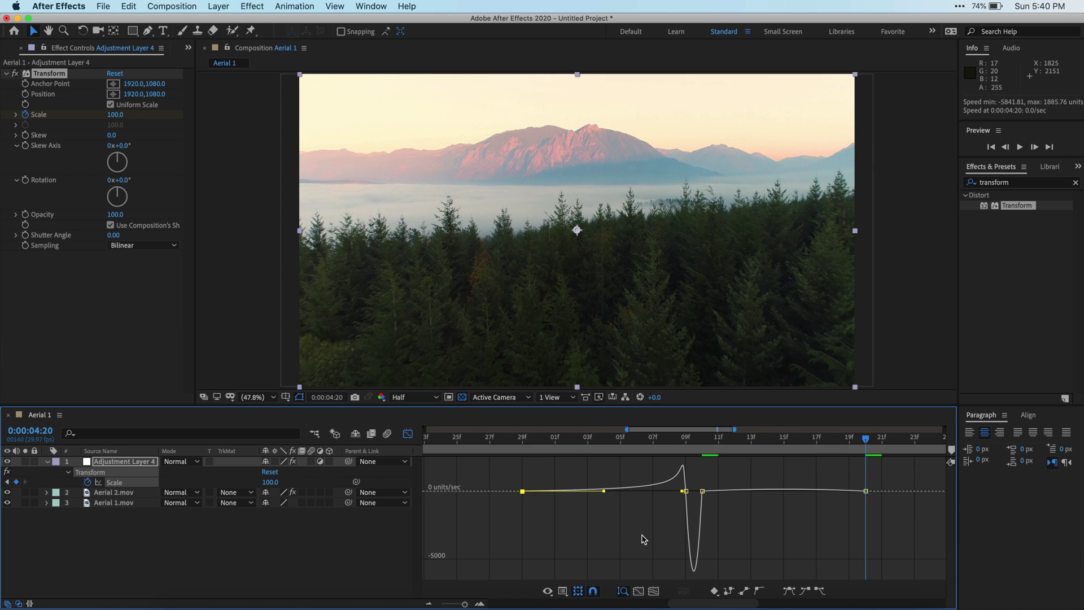
Shorten the post-cut keyframe's outgoing ease and stretch the last keyframe's incoming ease to about 88%
click(702, 491)
drag(729, 491, 706, 493)
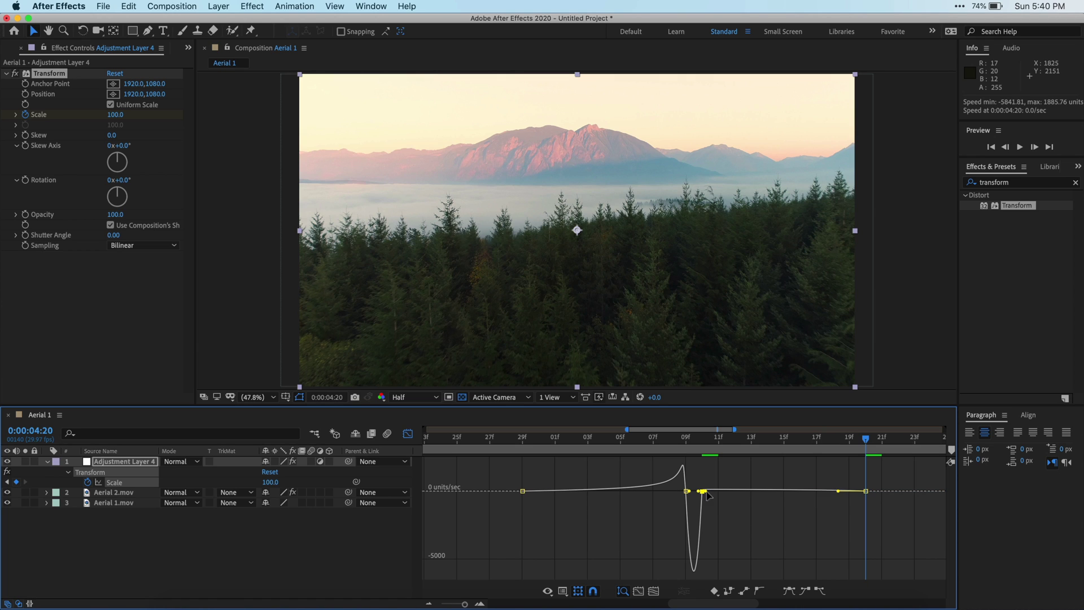
drag(839, 492, 717, 498)
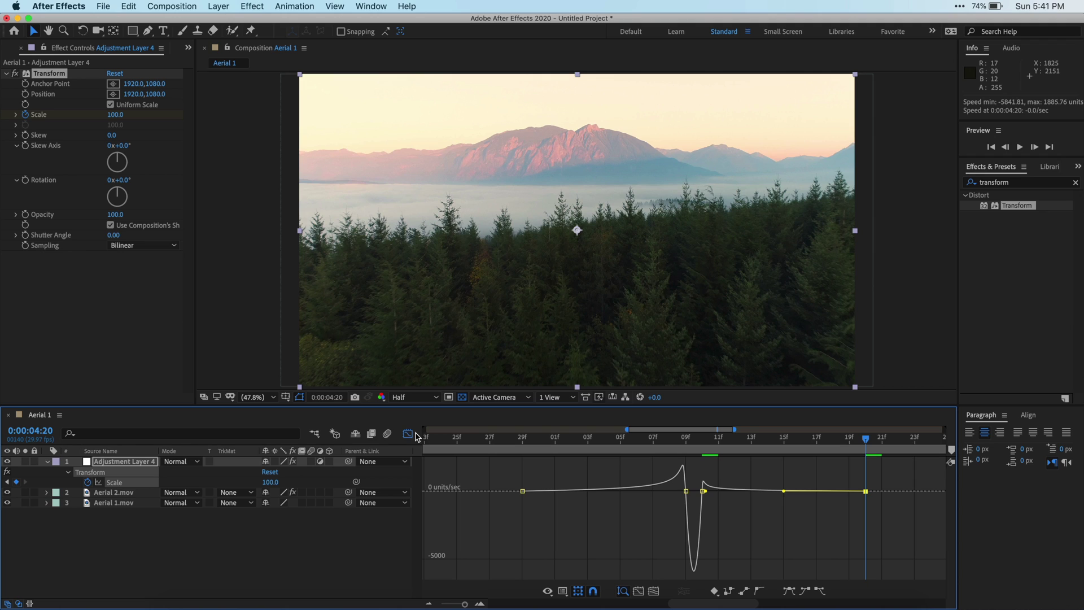
Back in the layer bars, enable motion blur on Adjustment Layer 4, Aerial 2.mov and Aerial 1.mov
click(408, 433)
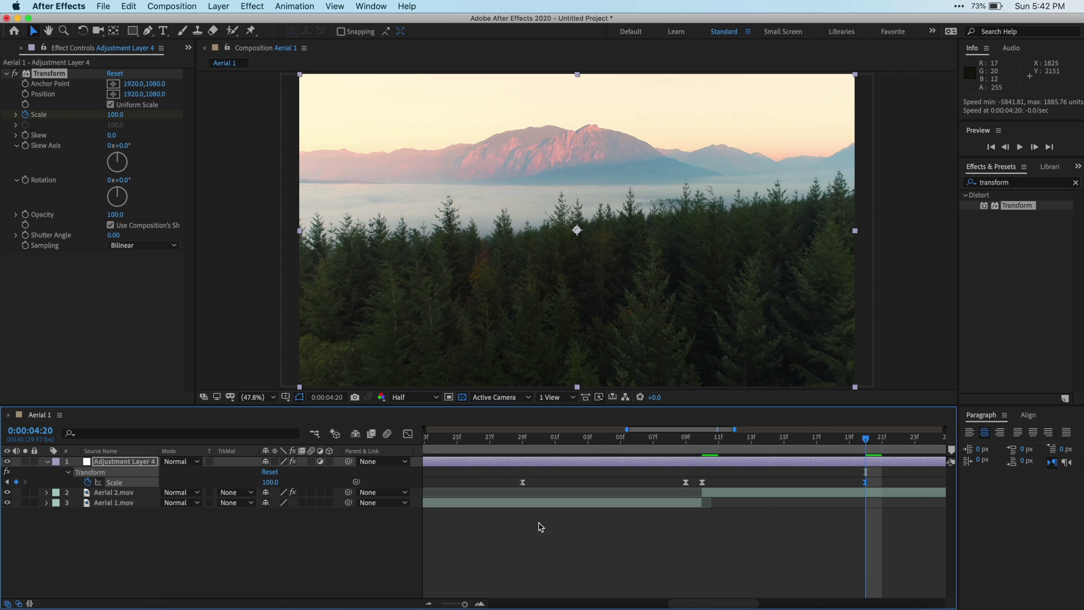
click(311, 462)
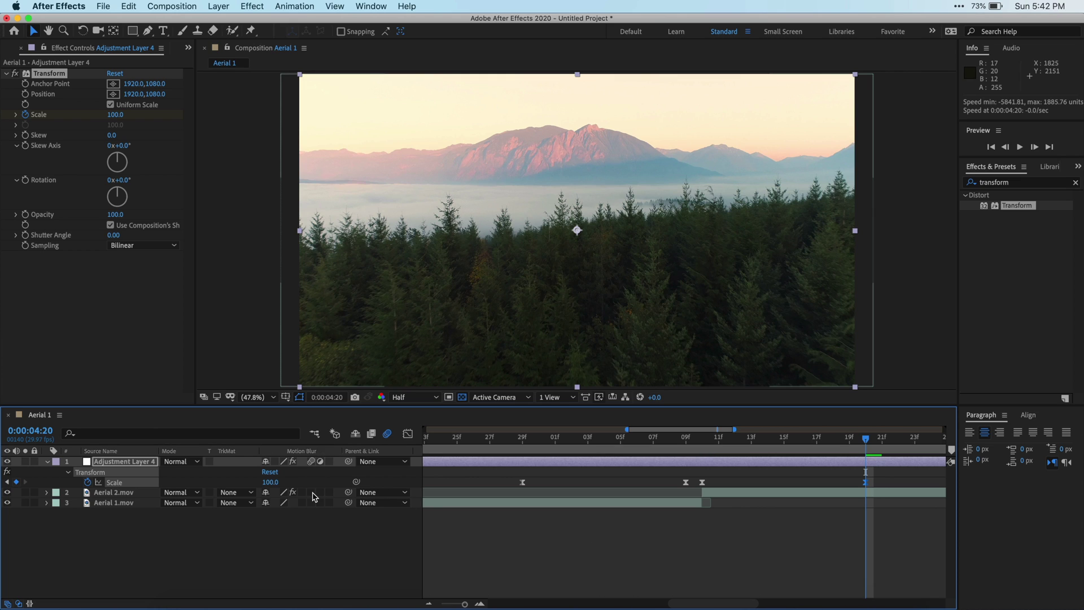
click(311, 492)
click(311, 503)
Preview the transition from 0:00:03:10, stopping just after the cut
key(minus)
key(minus)
key(minus)
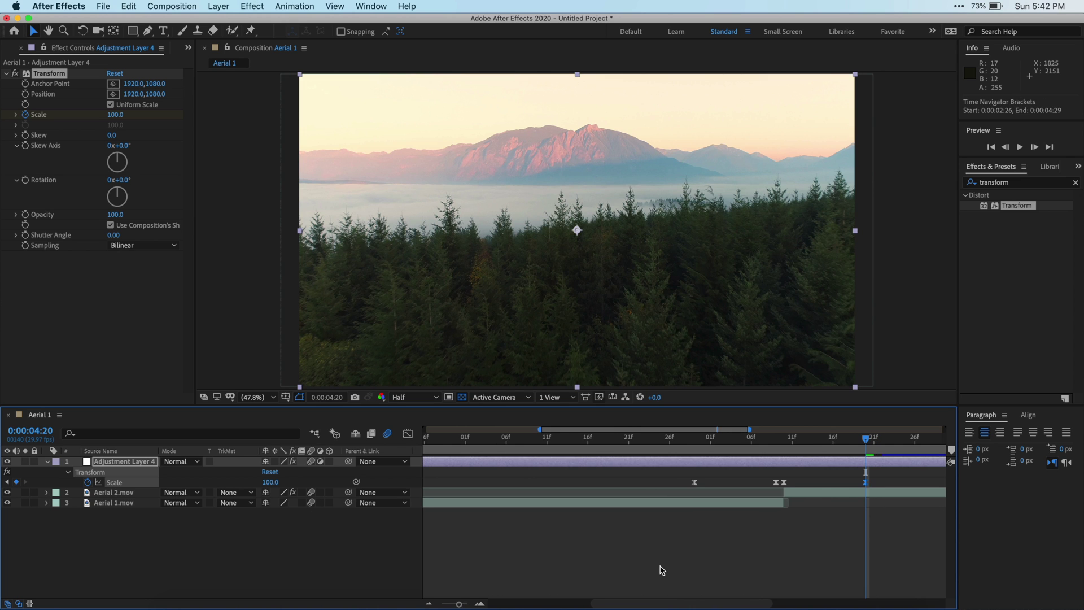
click(660, 489)
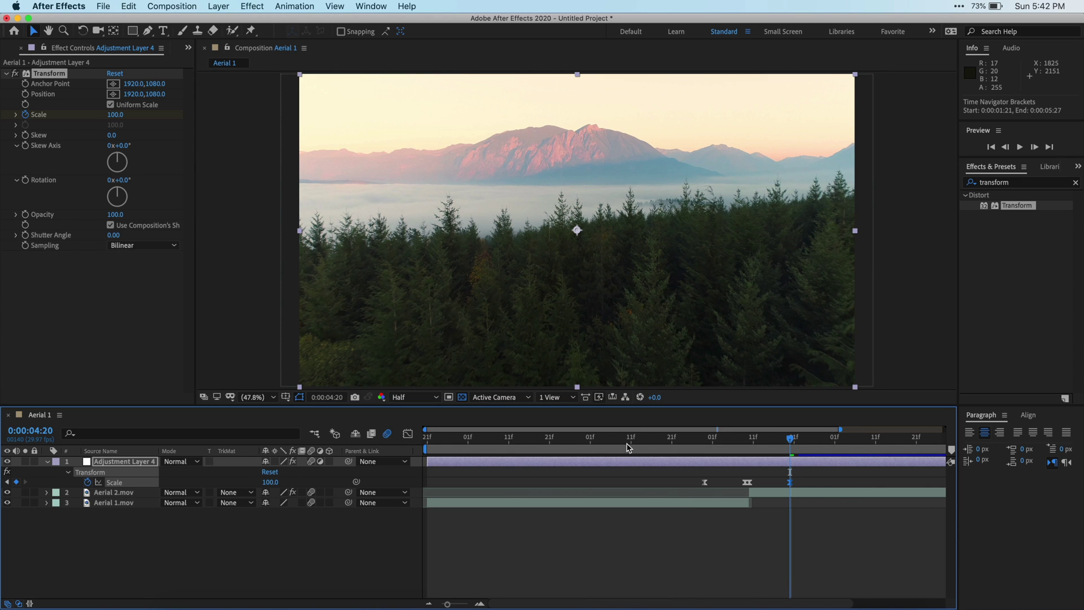
click(628, 441)
key(space)
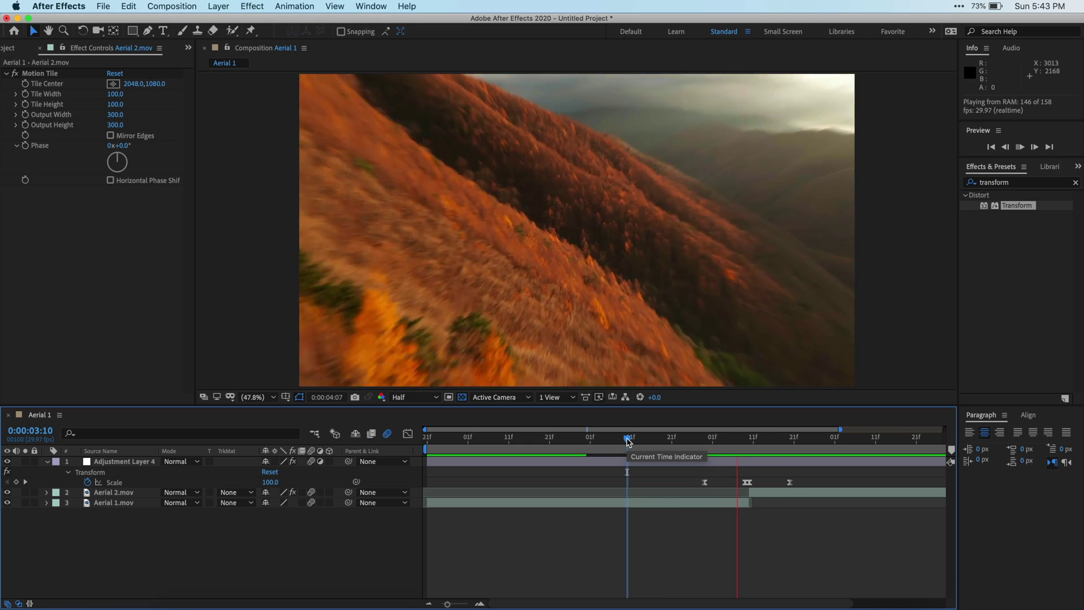
key(space)
At 0:00:04:10, check Mirror Edges in Aerial 2.mov's Motion Tile effect
click(768, 441)
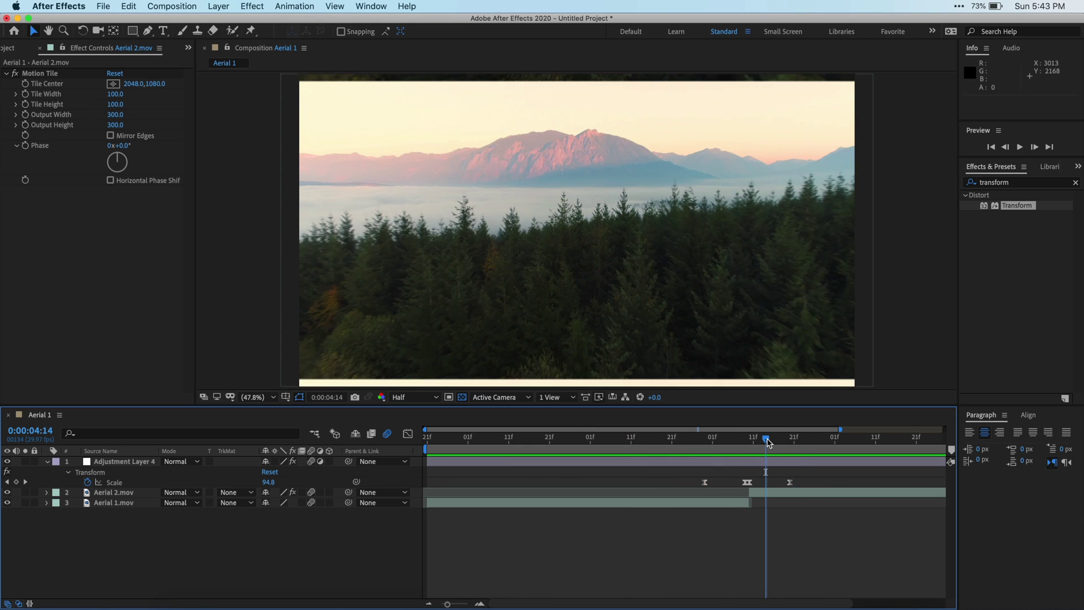
click(745, 440)
drag(745, 440, 752, 443)
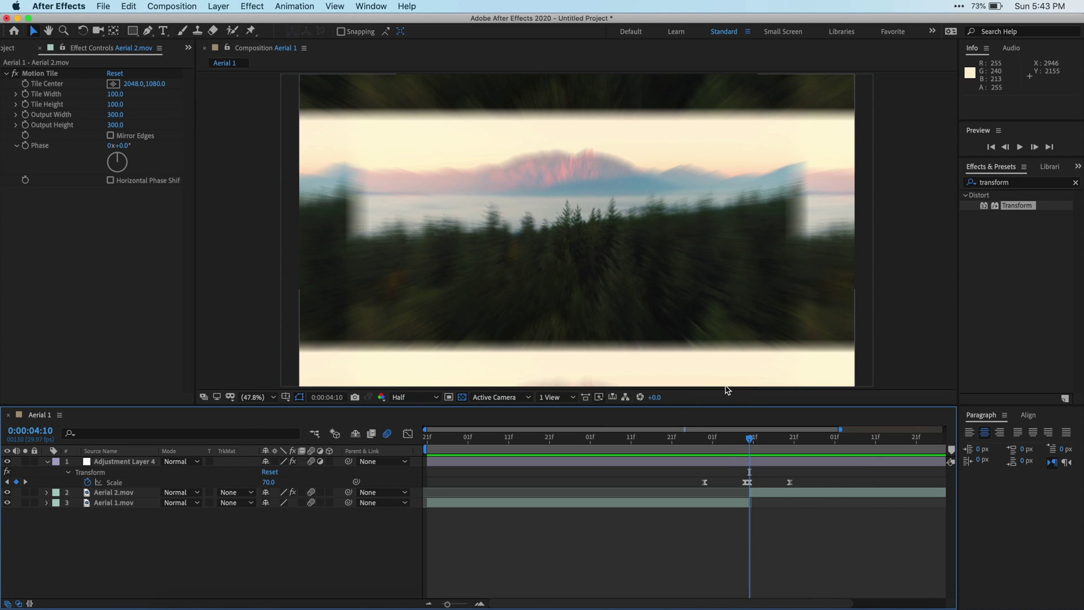
click(759, 493)
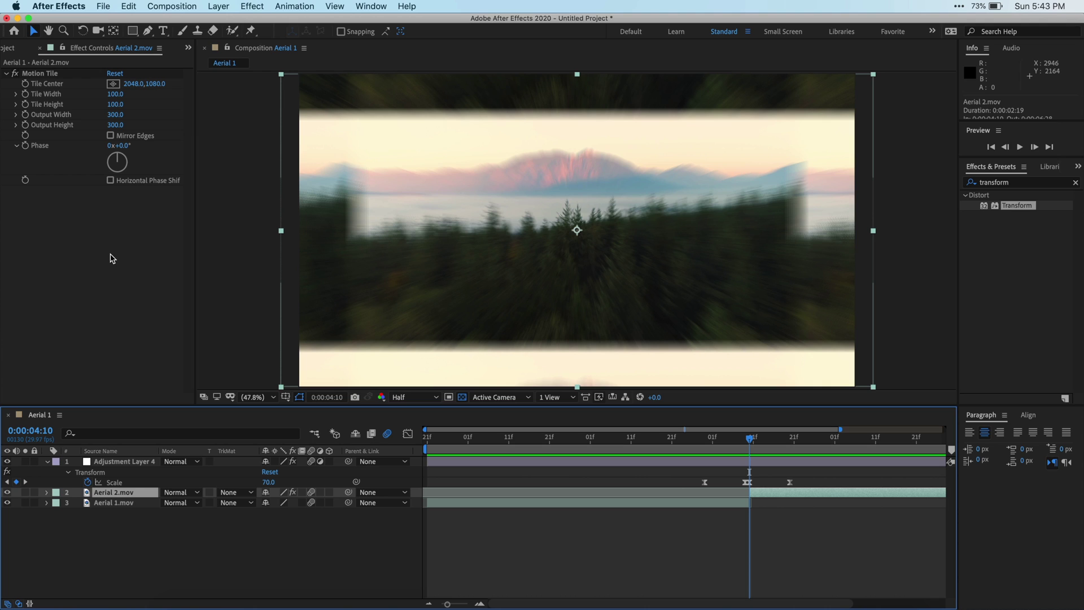
click(110, 136)
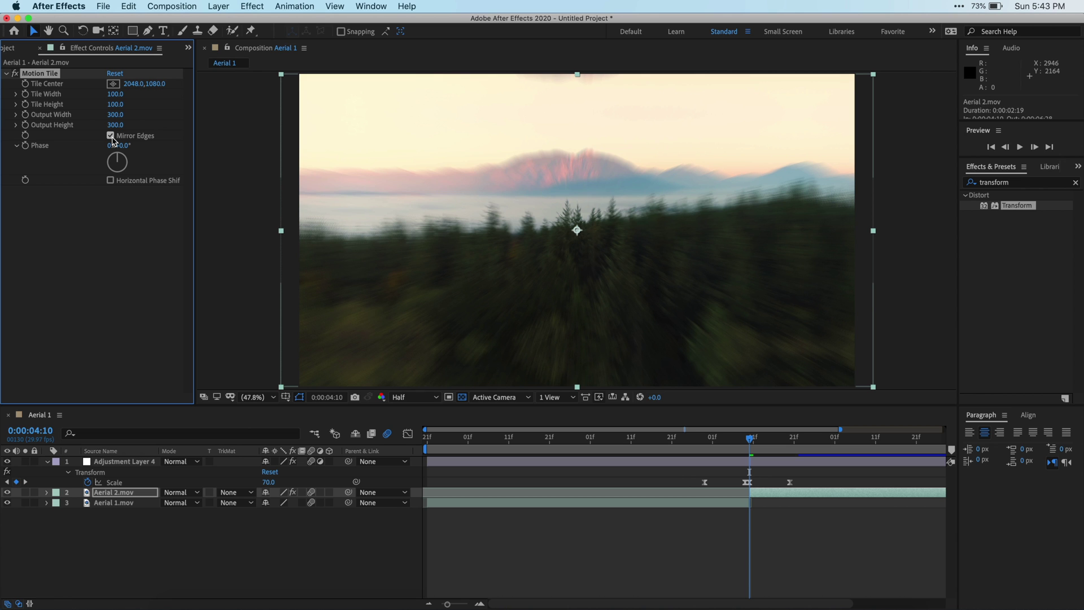
click(553, 437)
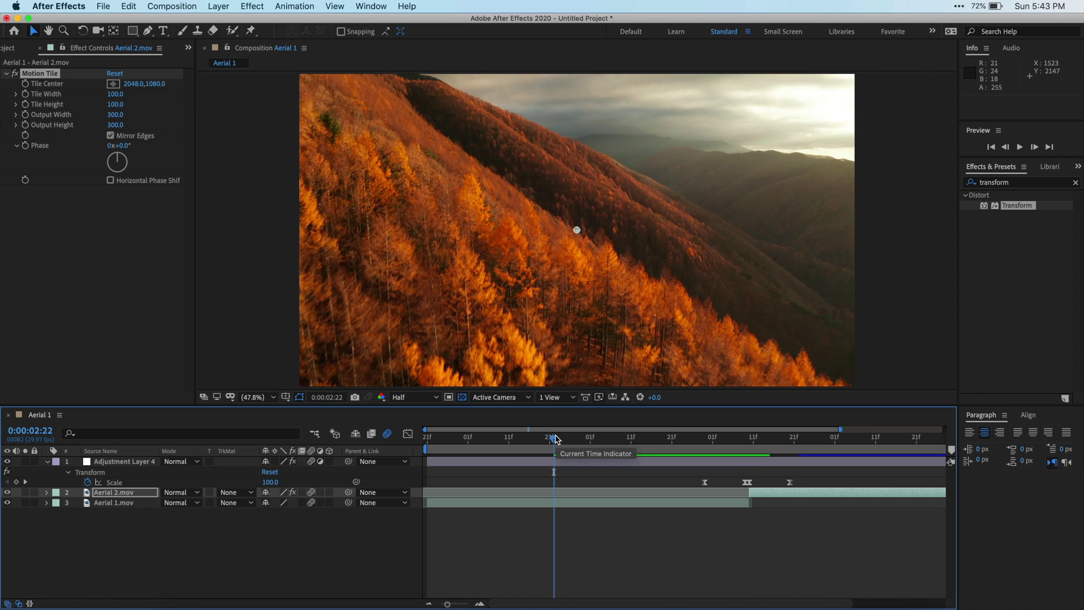
key(space)
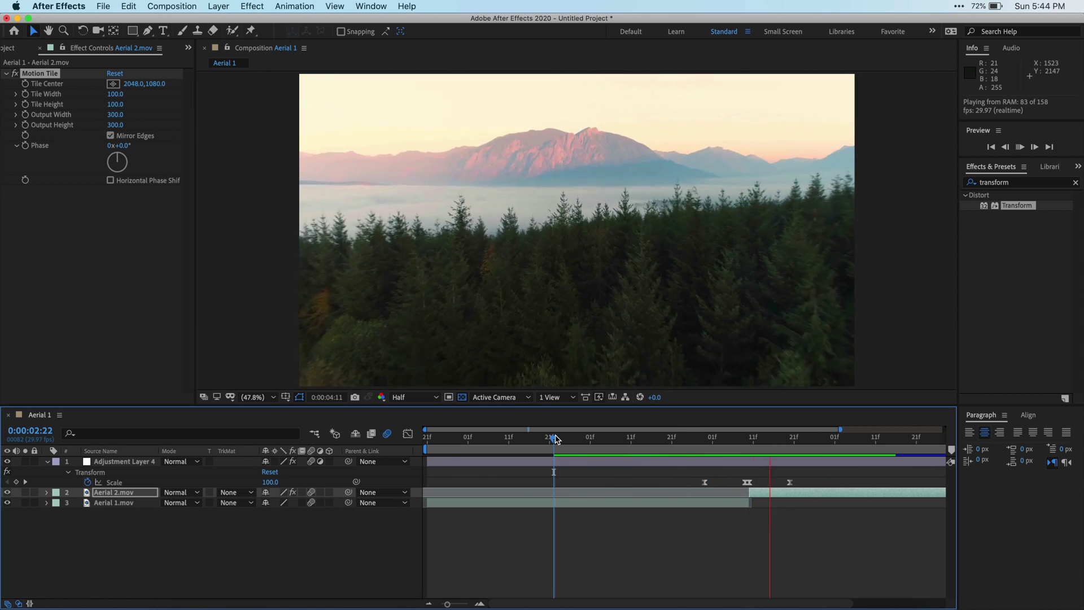